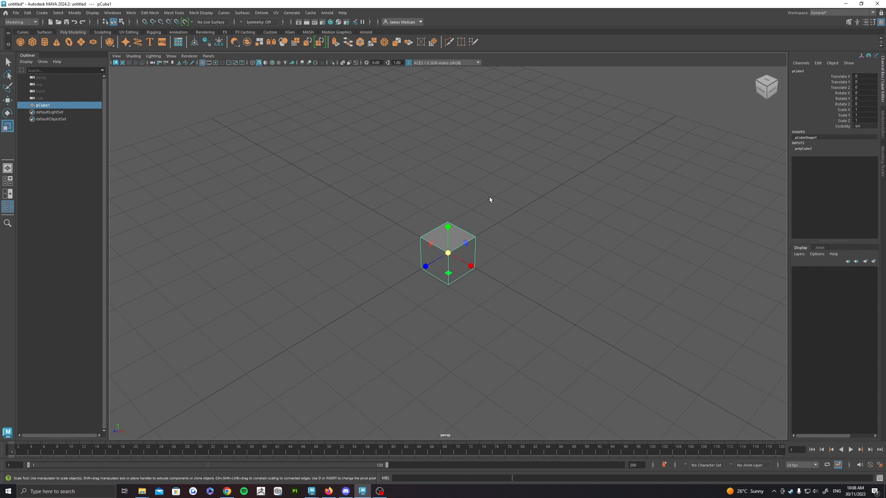
Duplicate the cube and move the copy about -1.4 units along Z
key(q)
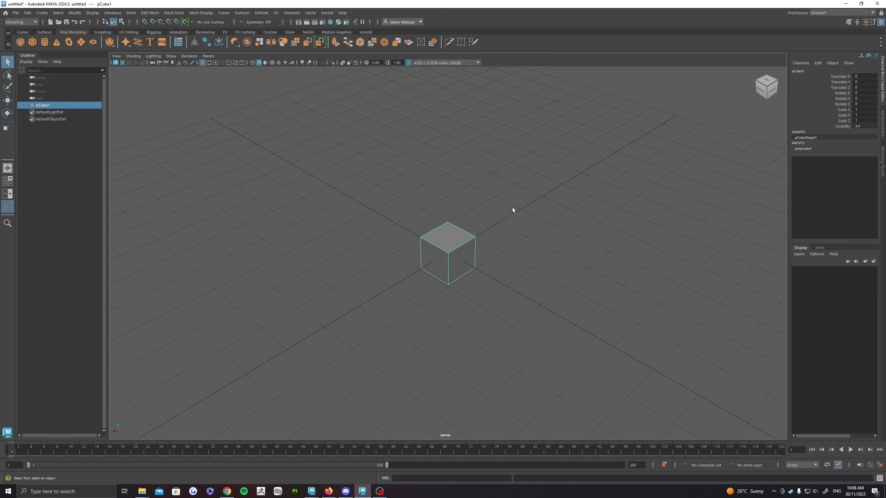
key(w)
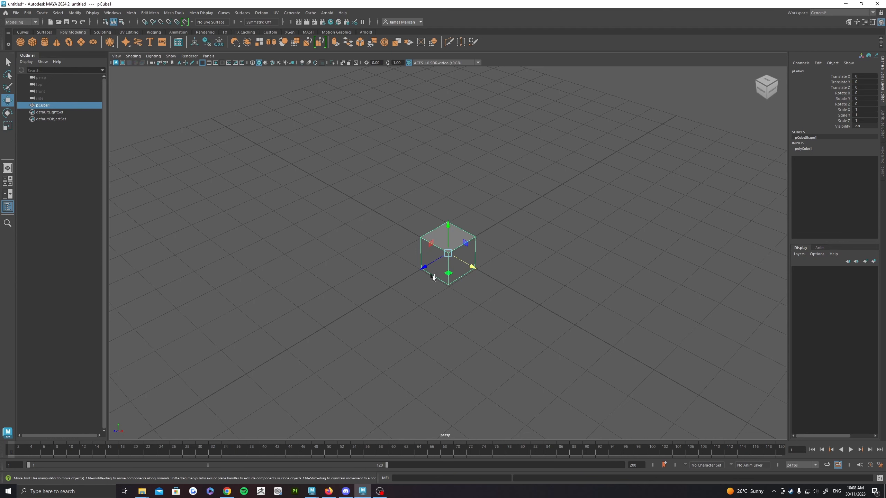
key(q)
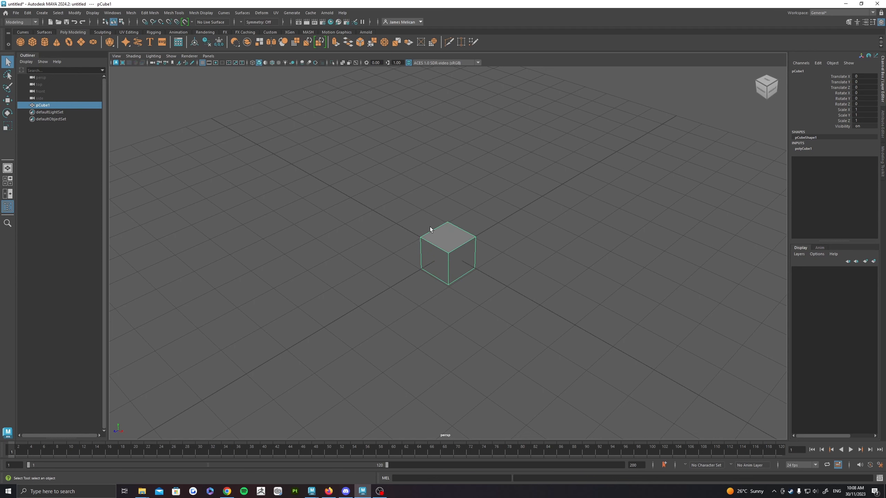
scroll(457, 214, down, 5)
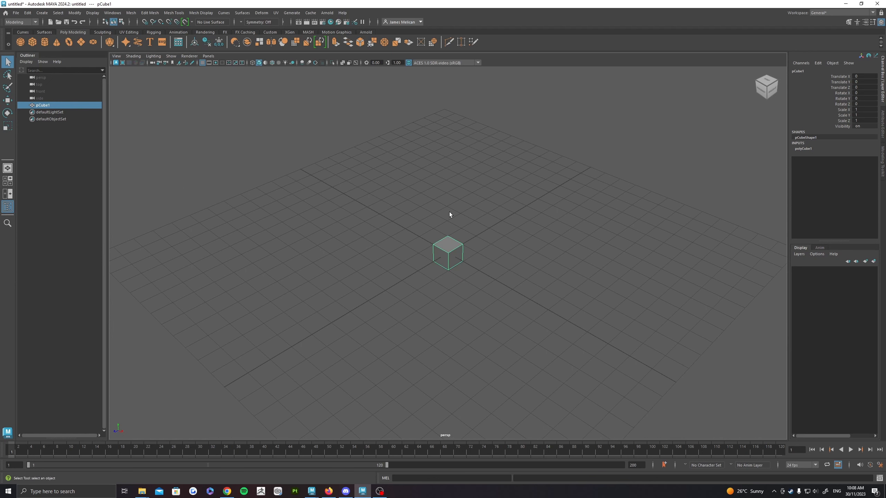
key(ctrl+d)
key(w)
drag(426, 265, 450, 252)
key(q)
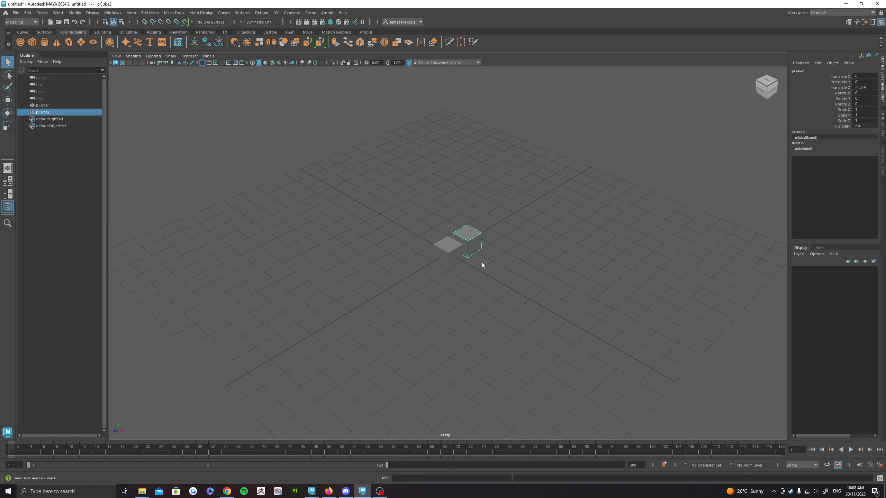
scroll(458, 263, down, 3)
key(w)
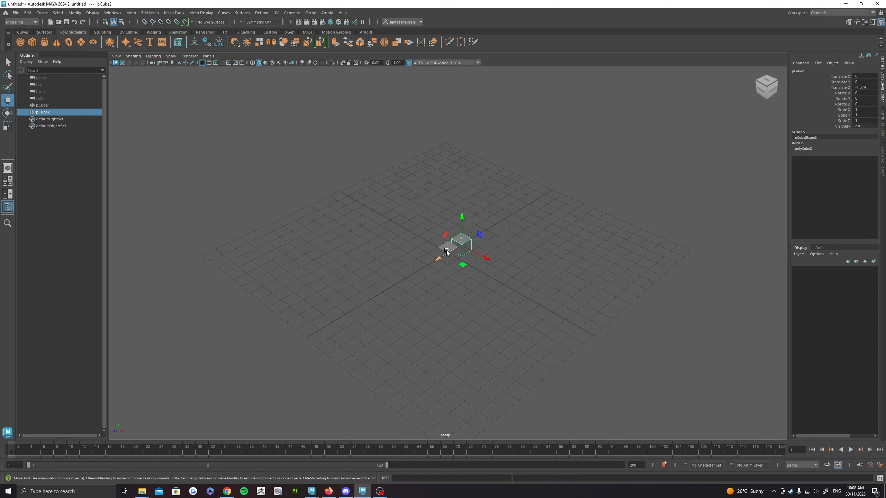
click(447, 254)
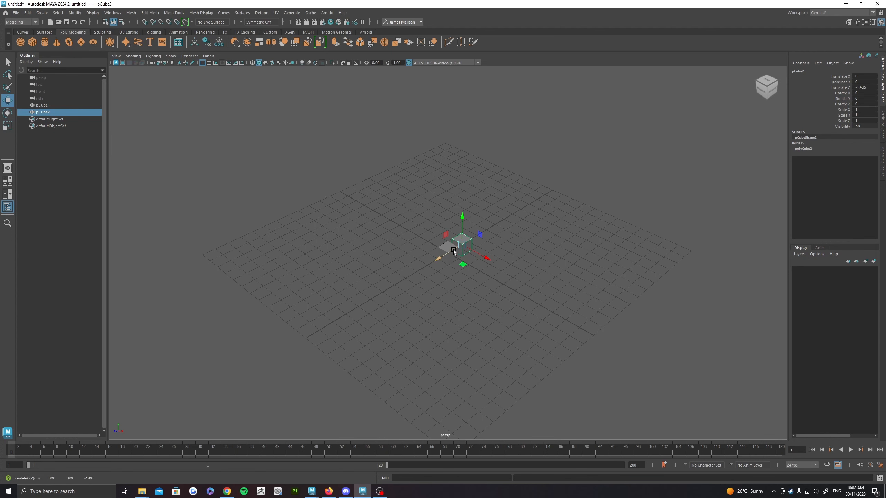
Select the original cube at the origin and frame it in the view
key(q)
click(445, 251)
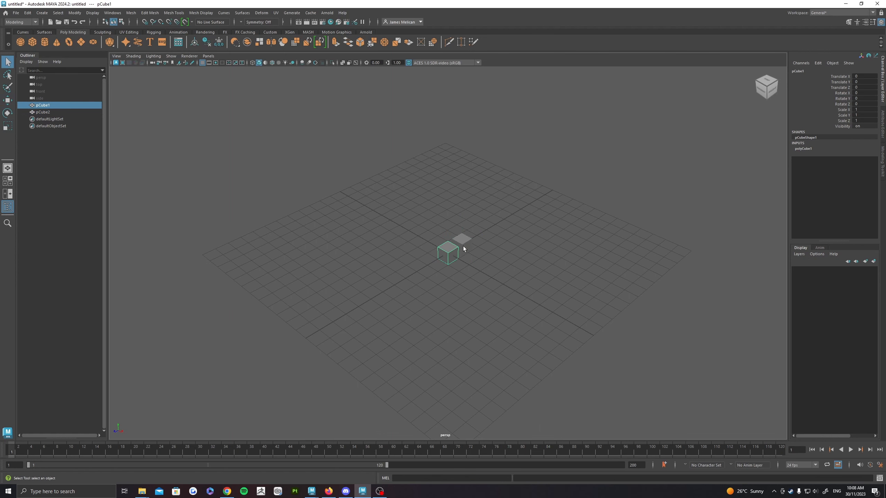
click(454, 251)
click(453, 251)
click(453, 249)
click(453, 250)
key(f)
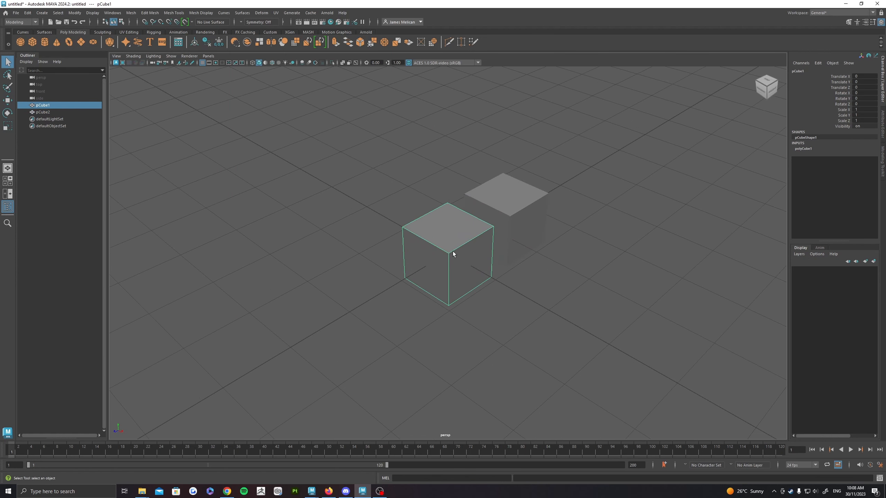
Delete the duplicate cube and reselect the original cube
click(518, 210)
key(Delete)
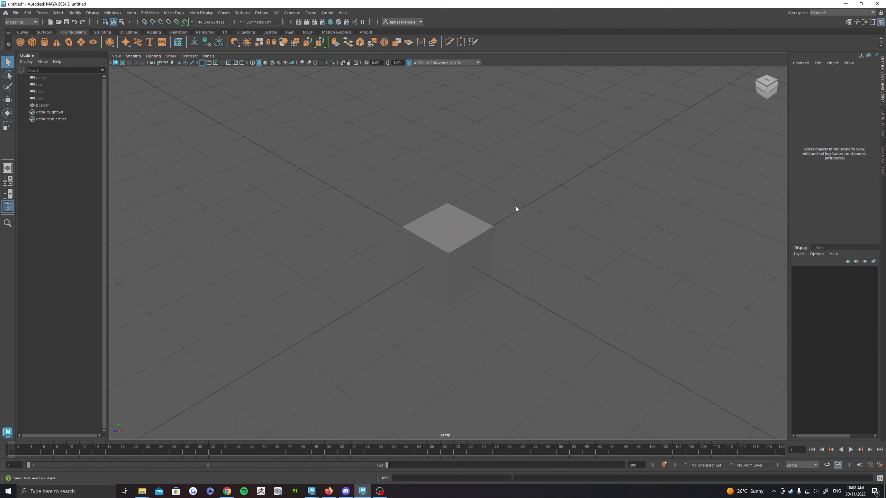
click(452, 244)
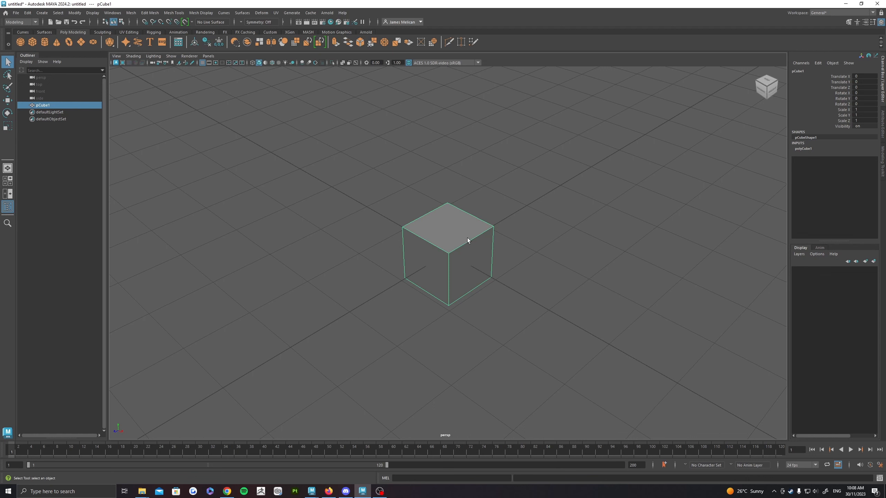
Try moving the original cube along its Y axis with the Move tool and undo the move
key(w)
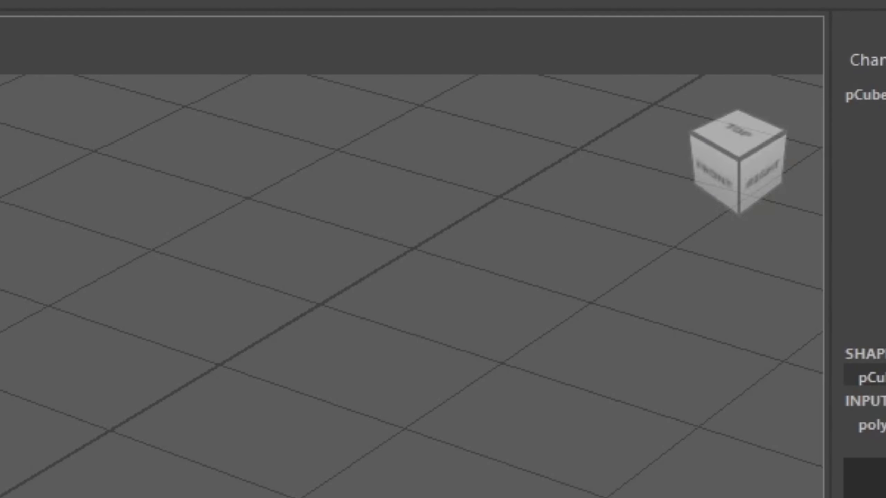
alt+drag(104, 349, 70, 488)
alt+drag(506, 377, 593, 206)
alt+drag(188, 335, 128, 377)
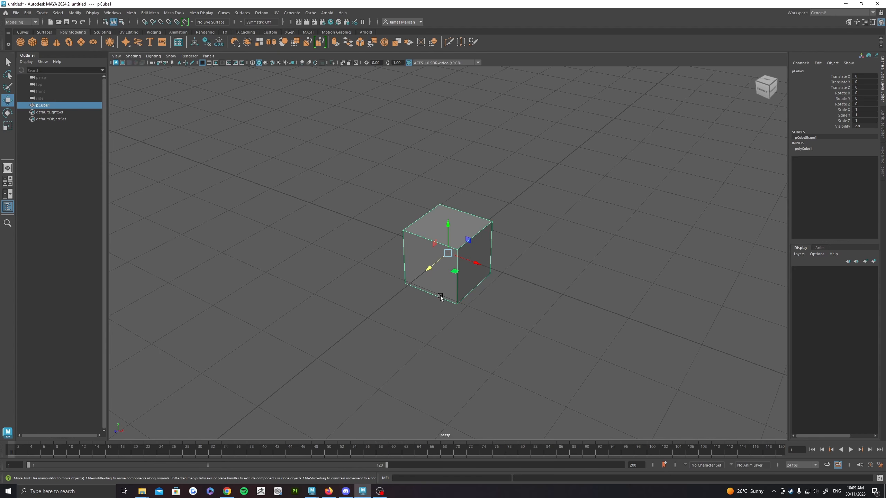
click(479, 265)
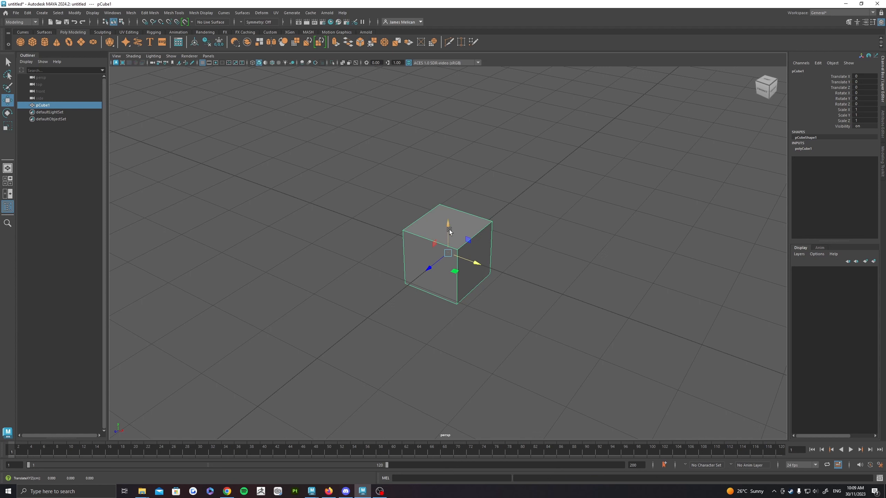
drag(449, 231, 456, 281)
key(ctrl+z)
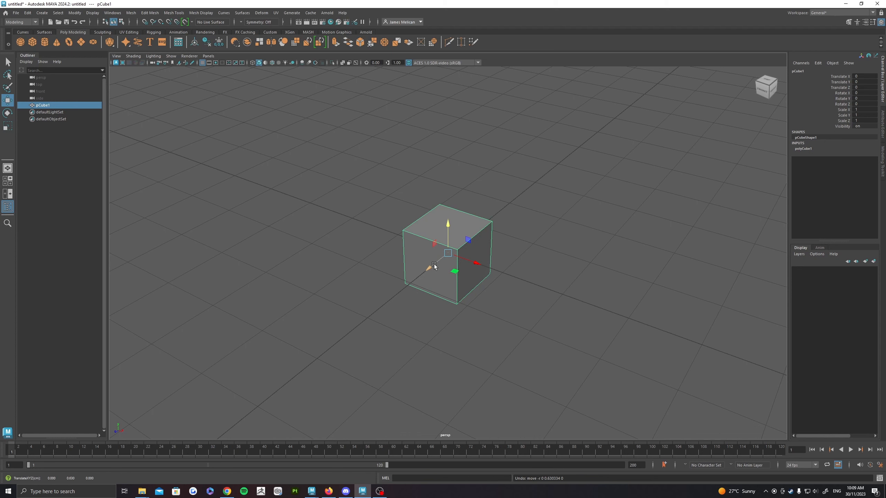
Try moving the cube along Z, along X and about 1.8 units up in Y, undoing each move
drag(435, 266, 488, 193)
key(ctrl+z)
drag(471, 262, 515, 262)
key(ctrl+z)
drag(448, 226, 448, 129)
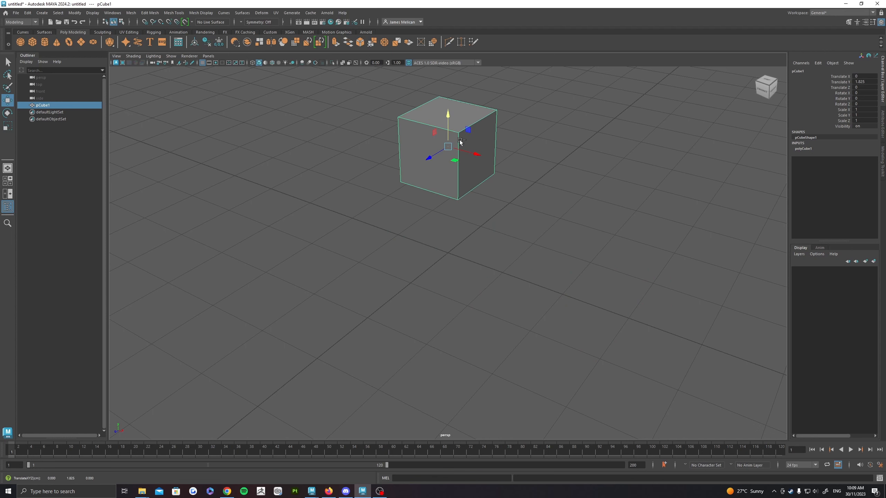
key(ctrl+z)
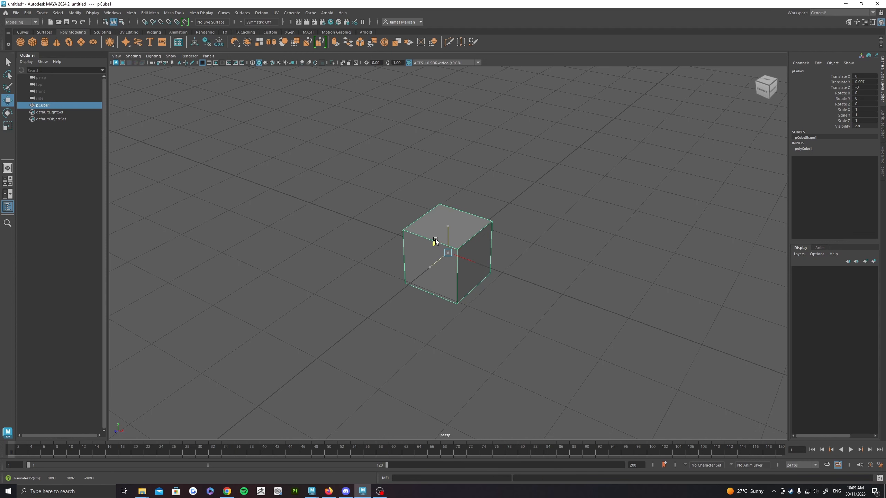
Try moving the cube within the YZ plane and undo the move
drag(434, 242, 488, 233)
key(ctrl+z)
key(ctrl+z)
Try moving the cube freely to about X -4, Y 2.8, Z 0.2, inspect its position from another angle, and undo the move
alt+drag(488, 184, 489, 244)
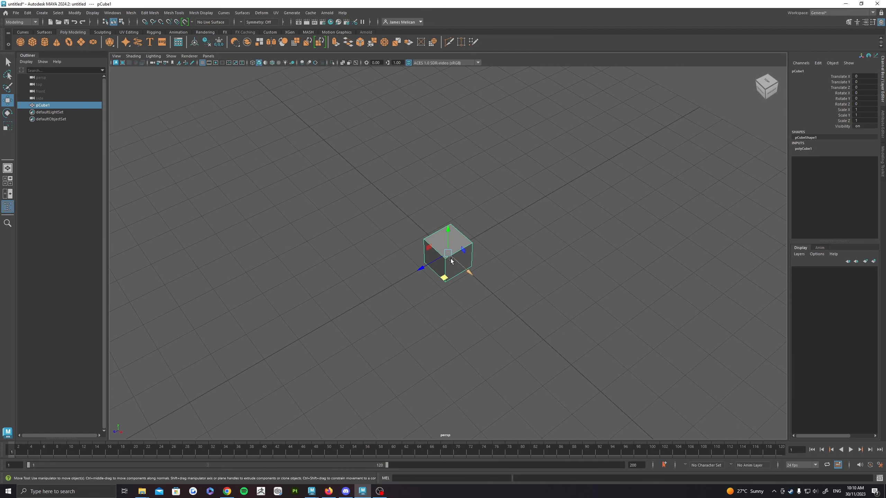
drag(448, 255, 359, 117)
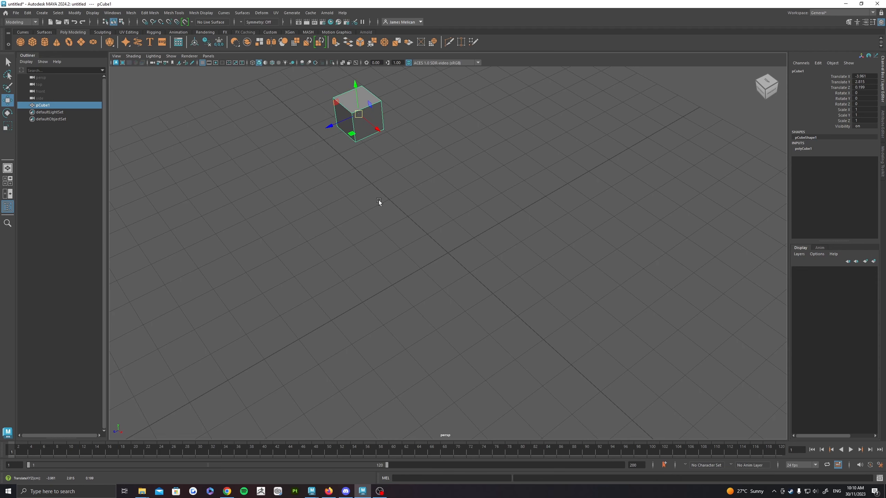
alt+drag(380, 200, 319, 105)
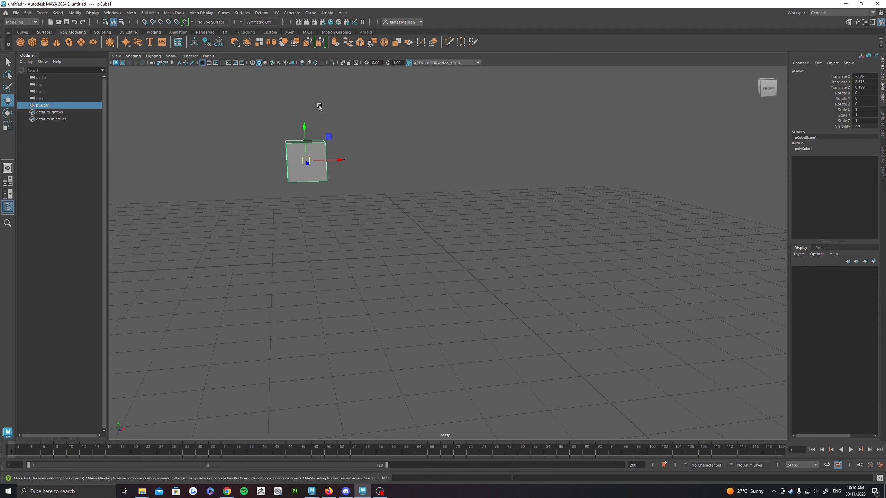
alt+drag(387, 216, 337, 226)
key(ctrl+z)
key(ctrl+z)
key(ctrl+z)
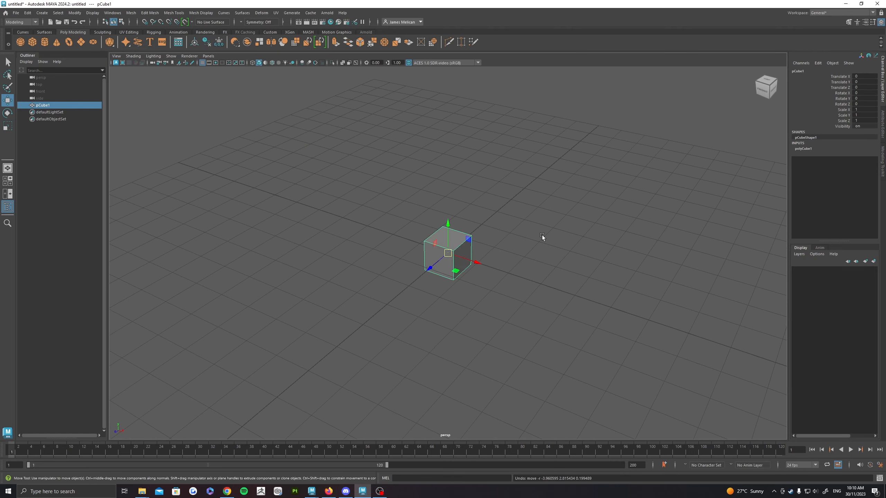
Try moving the cube within the XZ plane to about X -6.4, Z -5.6, and undo the move
alt+drag(510, 184, 488, 142)
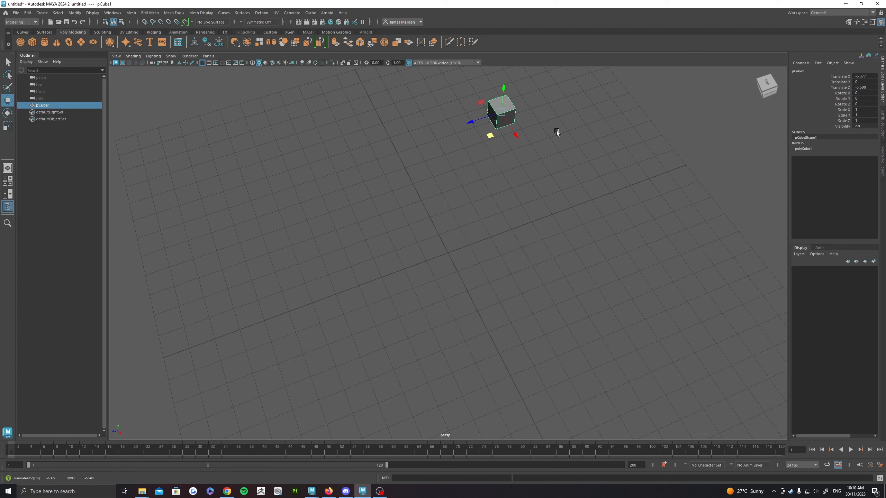
alt+drag(557, 130, 635, 186)
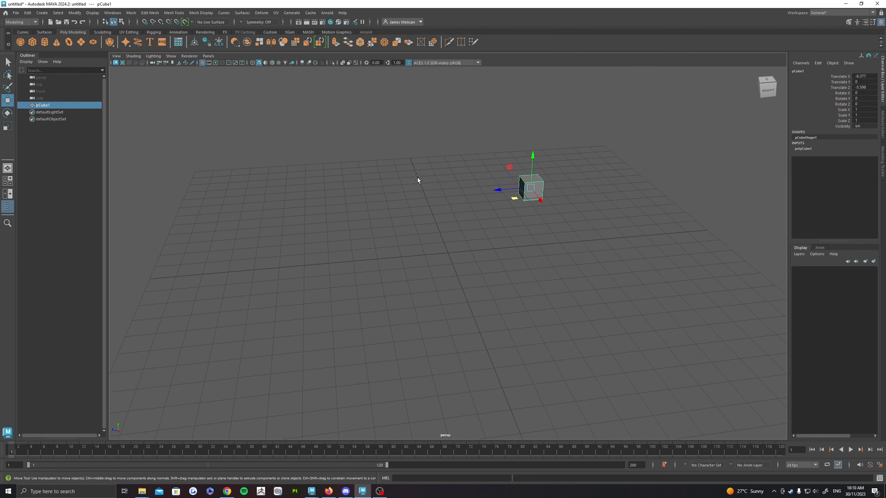
key(ctrl+z)
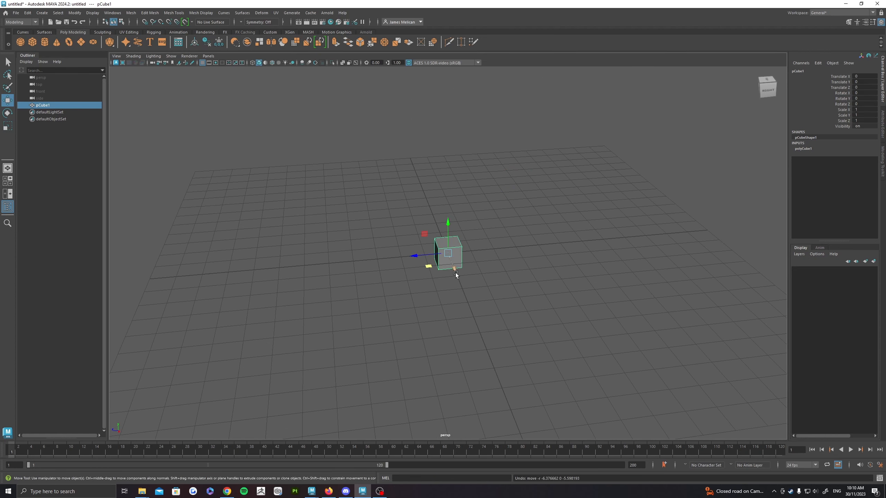
Try moving the cube about -6.8 units along X and further across the XZ plane, undoing both moves
drag(454, 268, 530, 190)
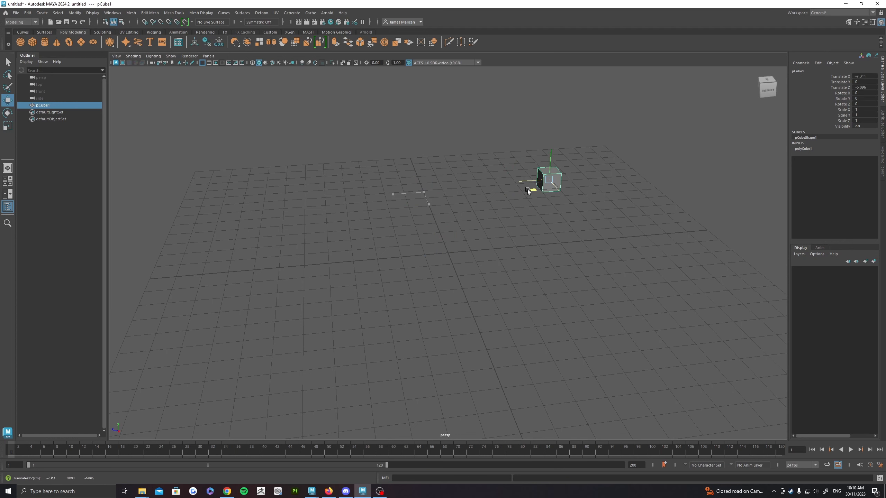
key(ctrl+z)
key(ctrl+z)
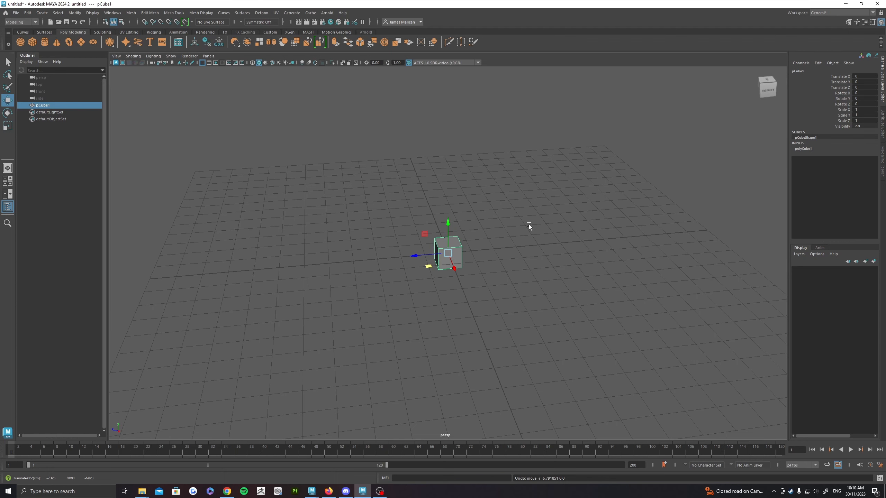
Try rotating the cube about its Z axis with the Rotate tool and undo the rotation
key(e)
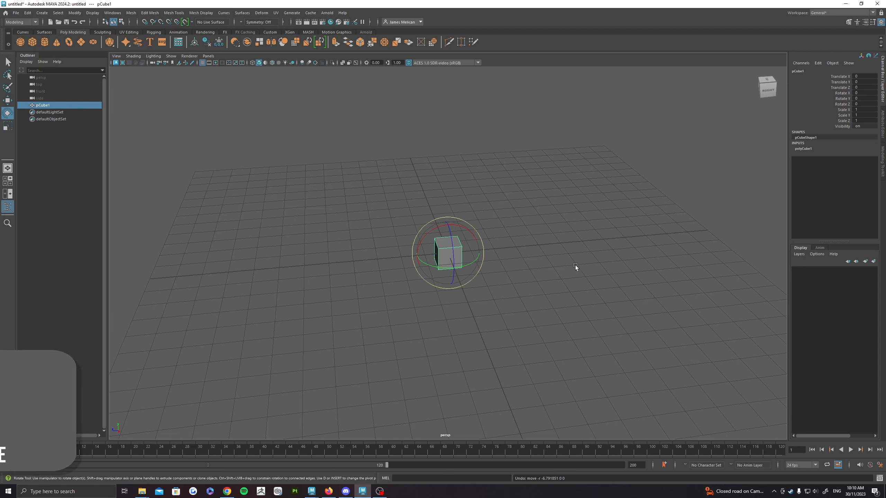
mouse_move(493, 233)
alt+mouse_down()
mouse_move(527, 234)
mouse_move(495, 235)
alt+mouse_up()
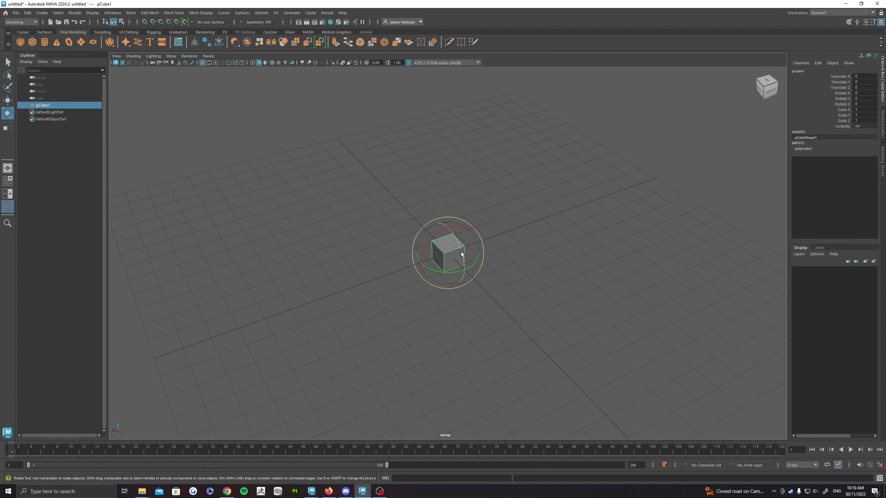
alt+drag(529, 245, 485, 222)
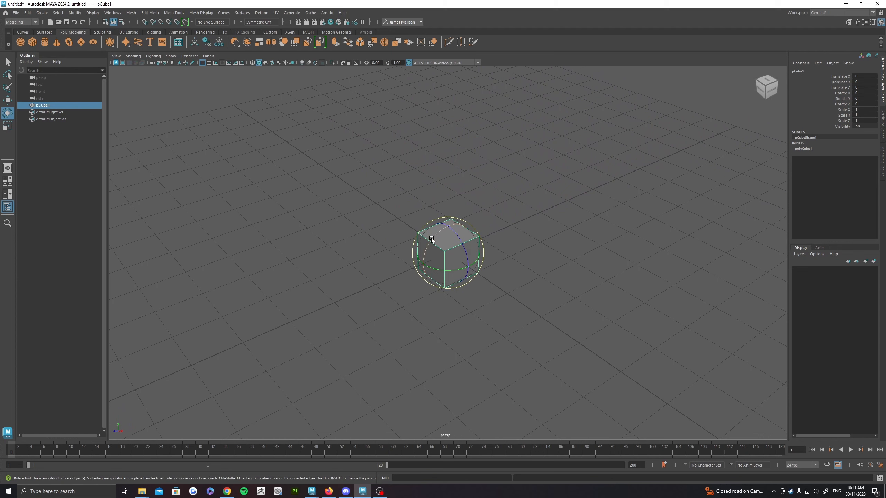
drag(459, 233, 473, 272)
key(ctrl+z)
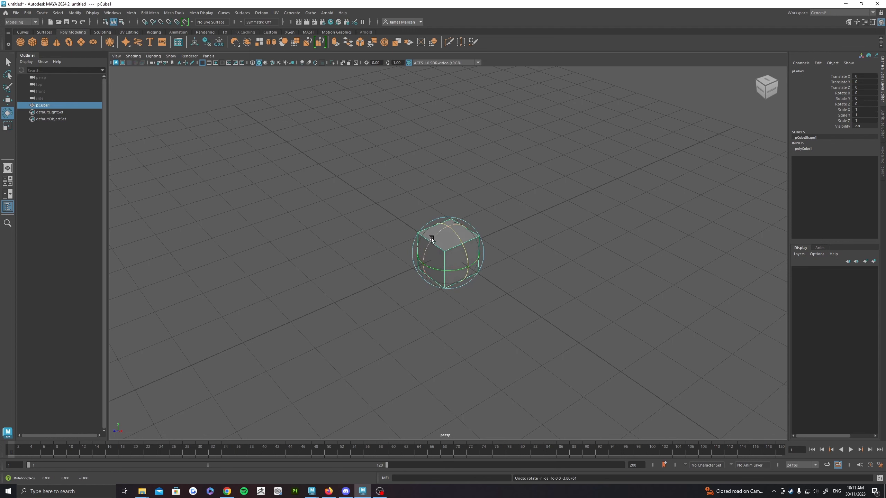
Try rotating the cube about 67 degrees around X and freely around all axes, undoing both rotations
drag(434, 236, 412, 259)
key(ctrl+z)
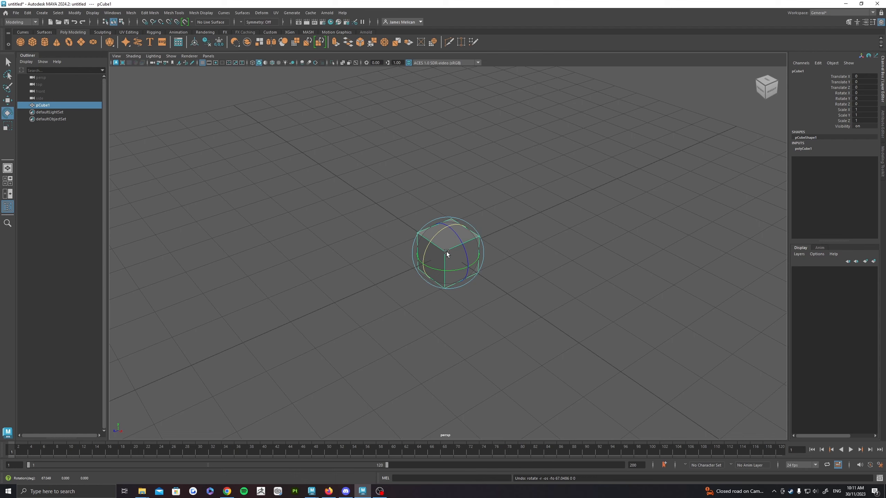
drag(447, 252, 429, 240)
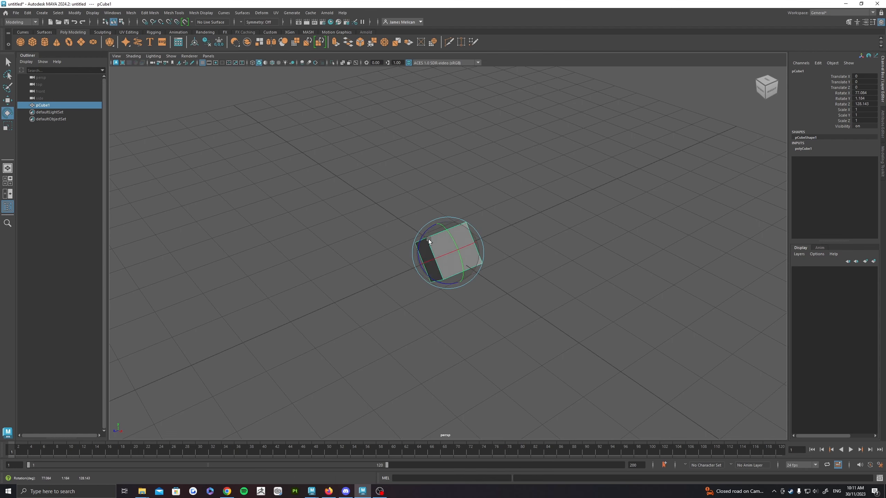
key(ctrl+z)
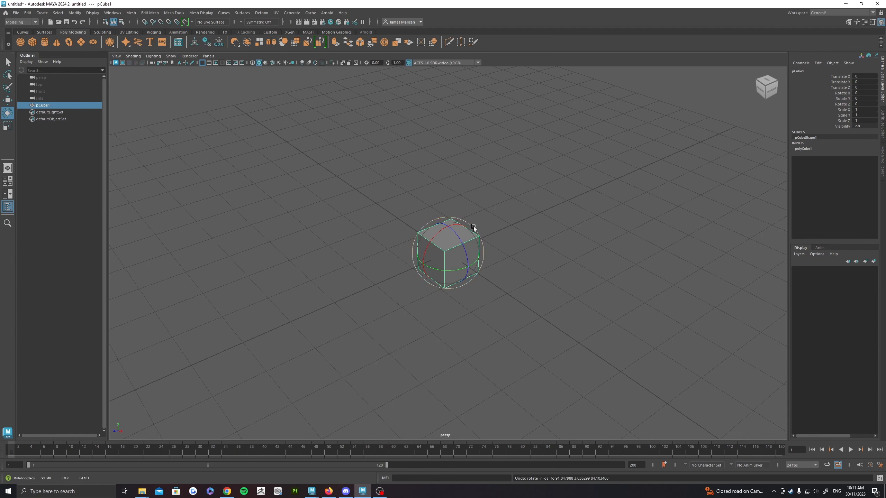
Try rotating the cube relative to the camera view and undo the rotation
drag(473, 226, 531, 238)
drag(347, 253, 503, 247)
key(ctrl+z)
Reselect the cube and rotate it -90 degrees around its Z axis
click(505, 218)
click(451, 238)
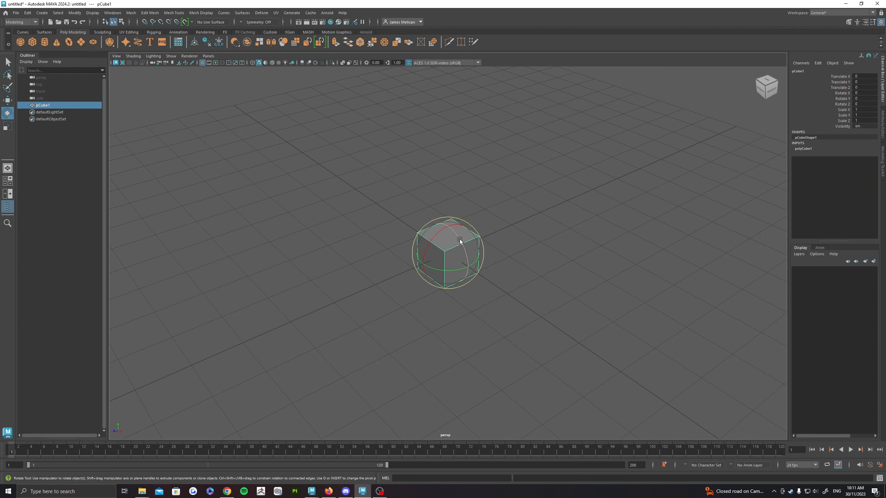
drag(457, 235, 469, 274)
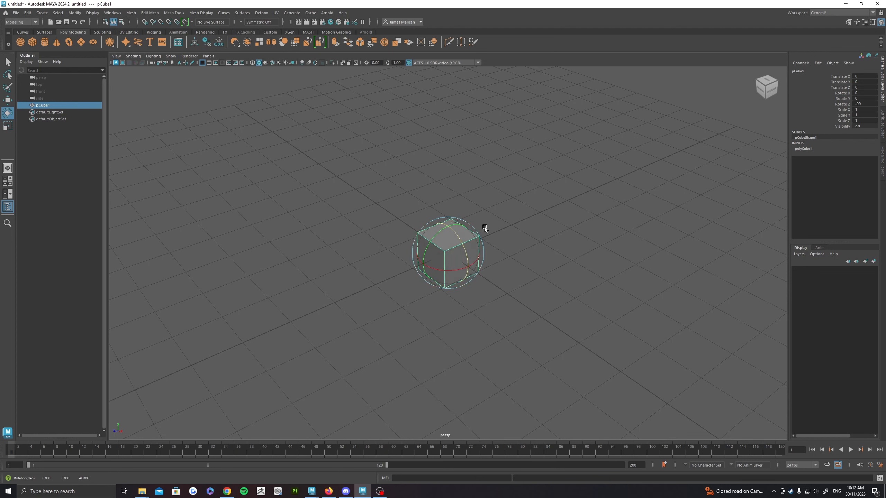
Undo the last rotation and try scaling the cube separately along its Z, Y and X axes, undoing each scale
key(ctrl+z)
key(r)
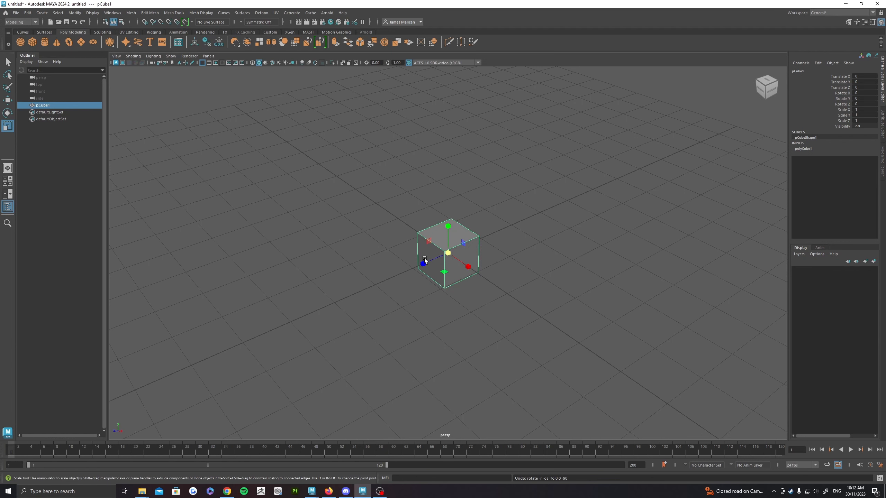
drag(430, 264, 236, 348)
key(ctrl+z)
drag(448, 226, 459, 163)
key(ctrl+z)
drag(470, 269, 599, 337)
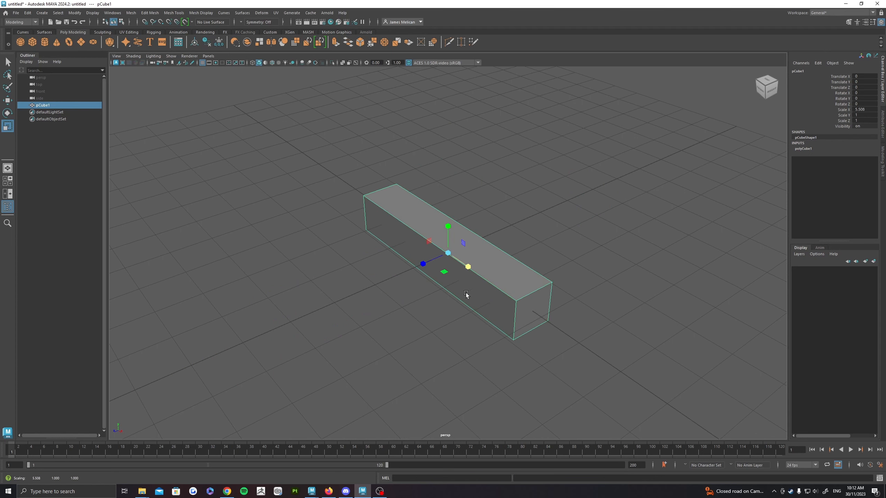
key(ctrl+z)
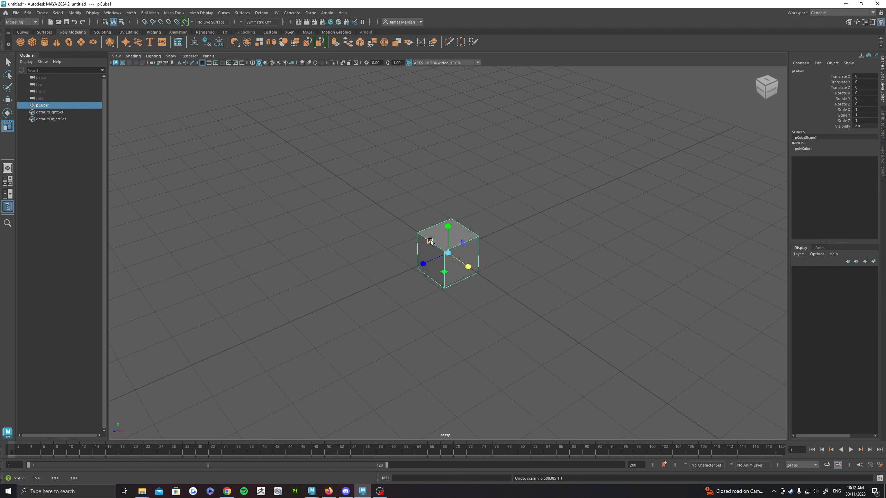
Try scaling the cube to about 8.86 in the YZ plane, about 9.16 in the XZ plane, and uniformly, undoing each scale
drag(431, 240, 344, 196)
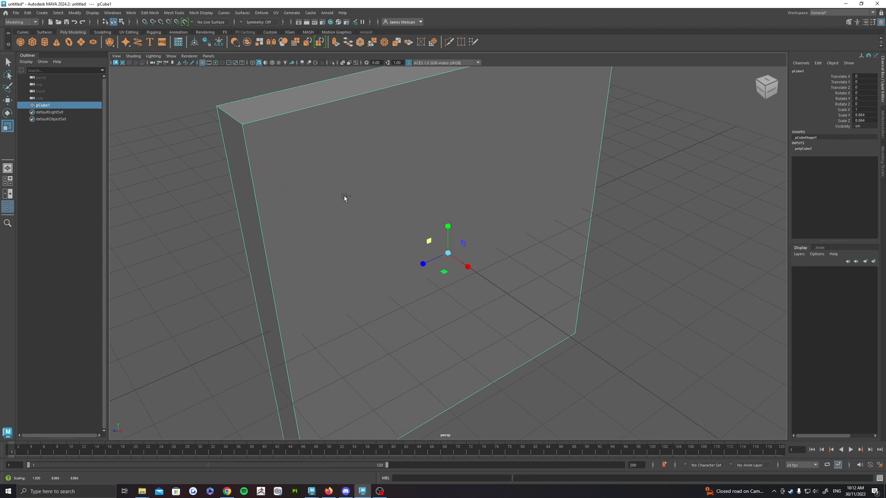
key(ctrl+z)
drag(444, 272, 343, 360)
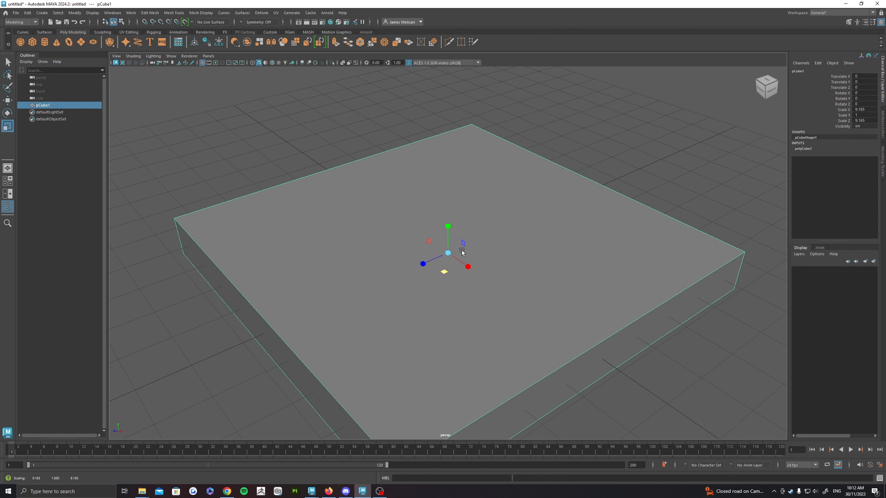
key(ctrl+z)
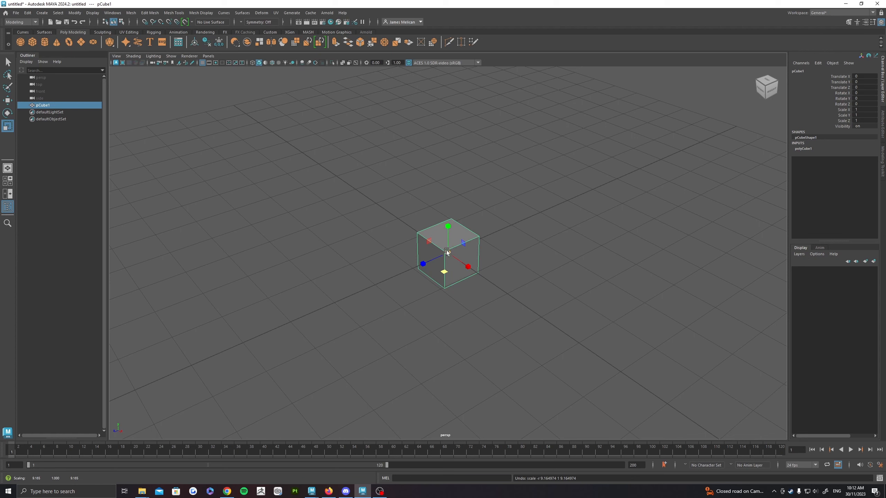
drag(449, 252, 492, 243)
key(ctrl+z)
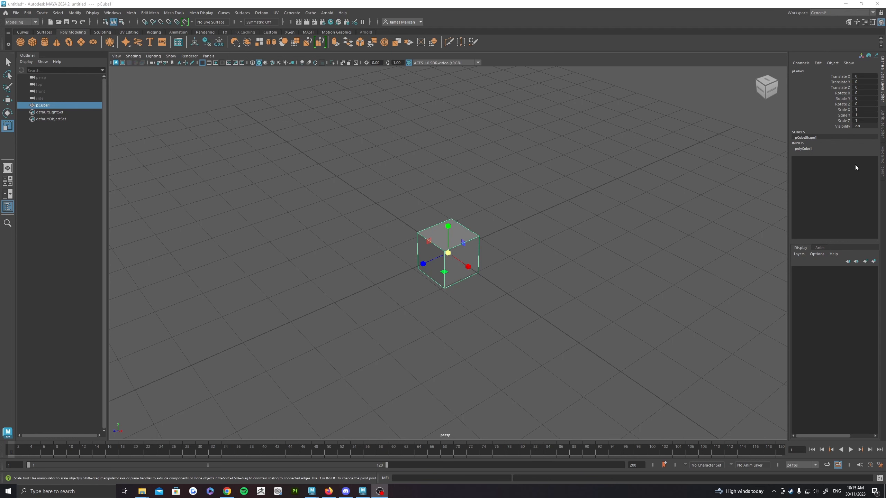
Show the Modeling Toolkit and switch the cube to face selection mode
click(883, 162)
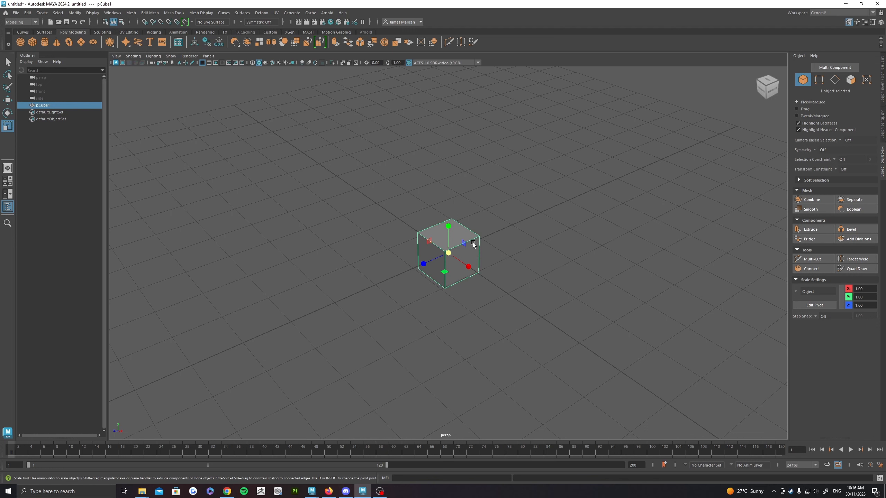
right_click(460, 229)
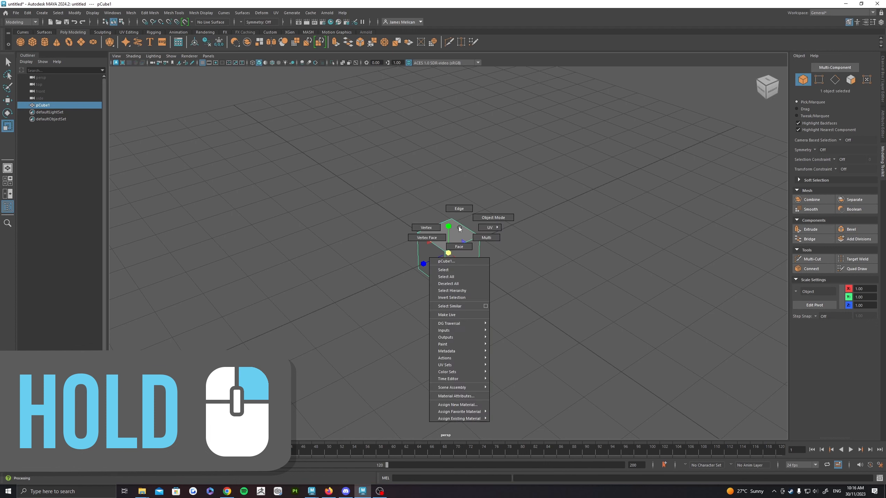
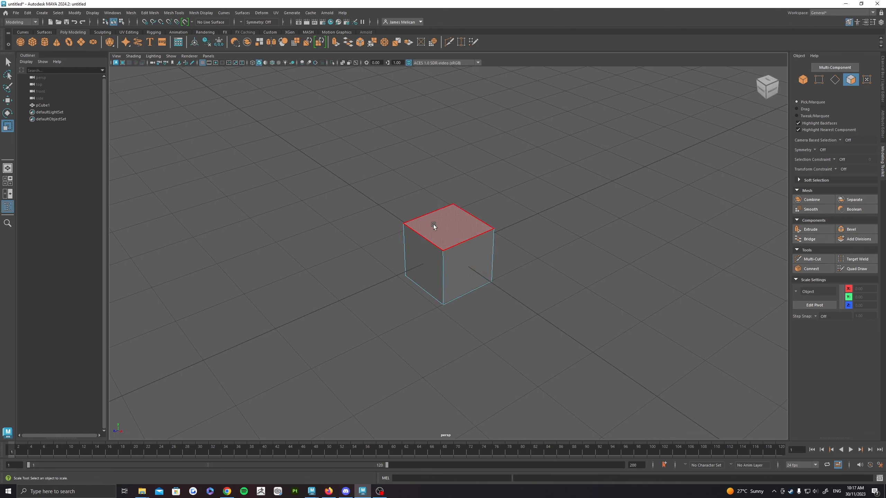
Select the cube's top face, switch to its +X side face, and try scaling that face uniformly to about 0.47, undoing the scale
click(457, 227)
click(456, 270)
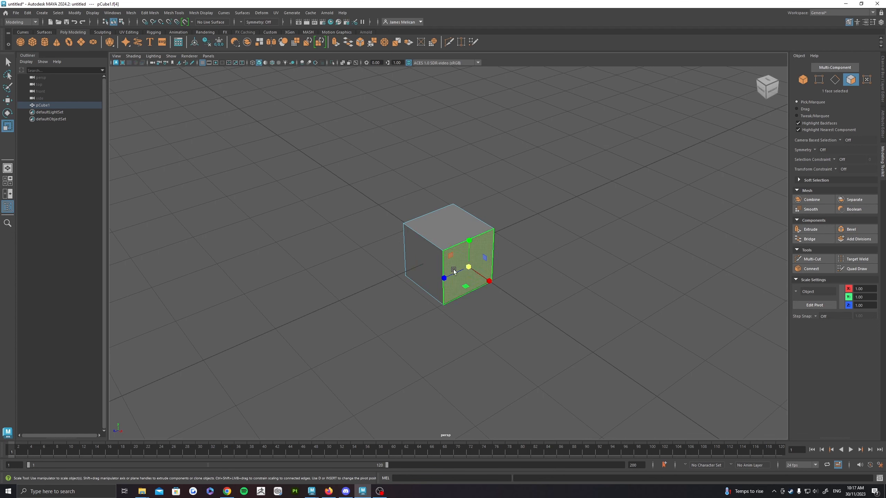
drag(469, 268, 452, 264)
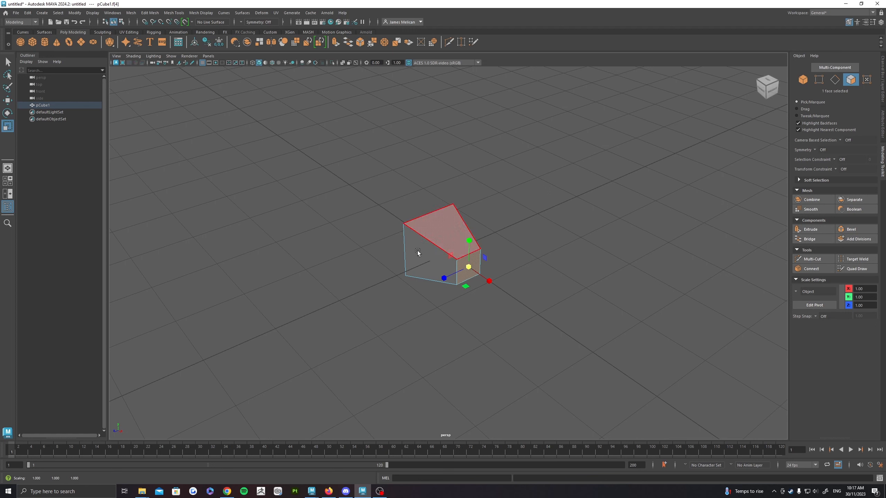
key(ctrl+z)
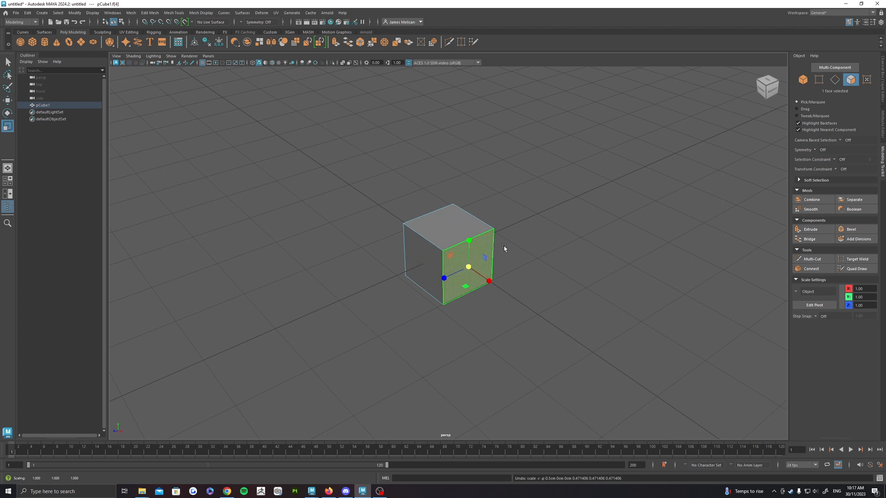
Switch the cube through edge, face and vertex selection modes and return it to object mode
right_click(452, 225)
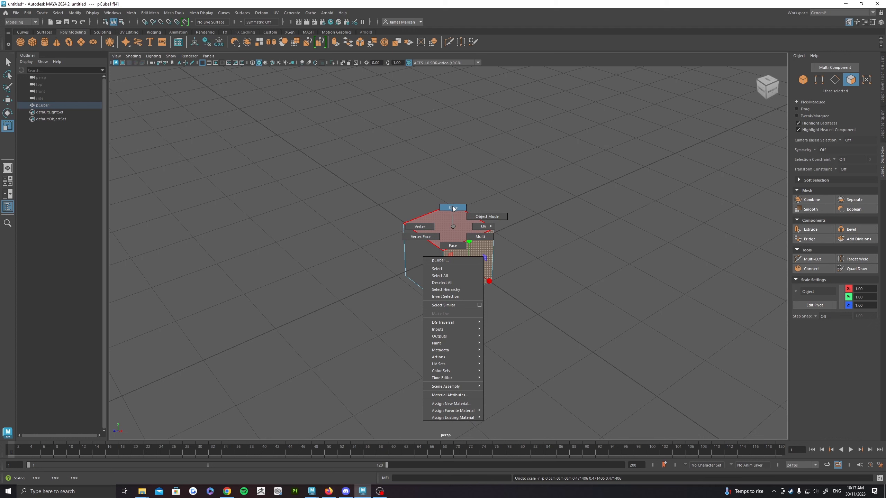
click(454, 225)
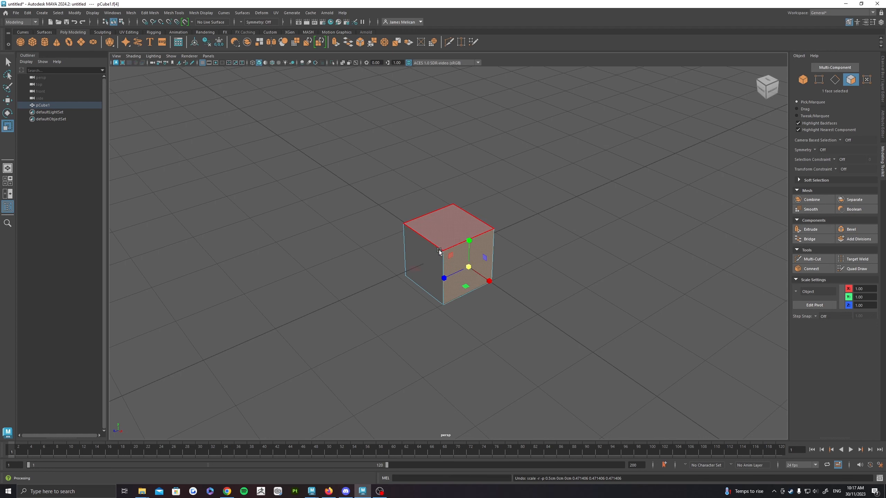
key(F10)
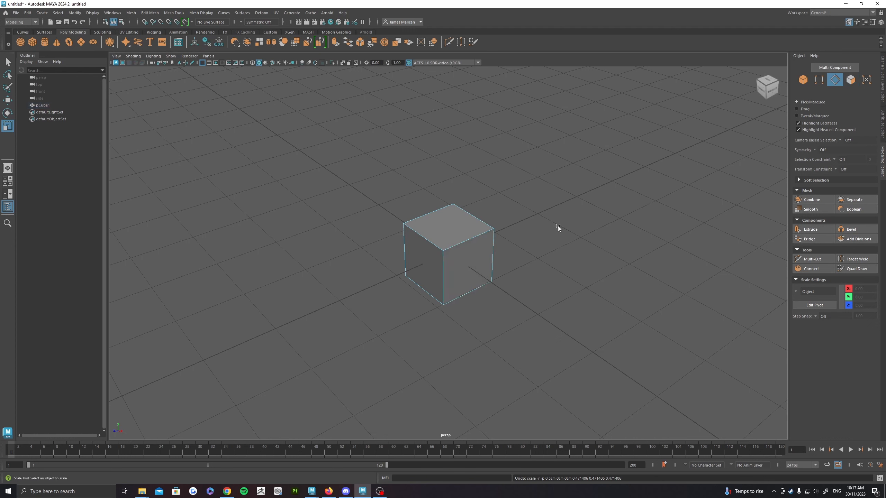
key(F8)
click(448, 230)
key(F10)
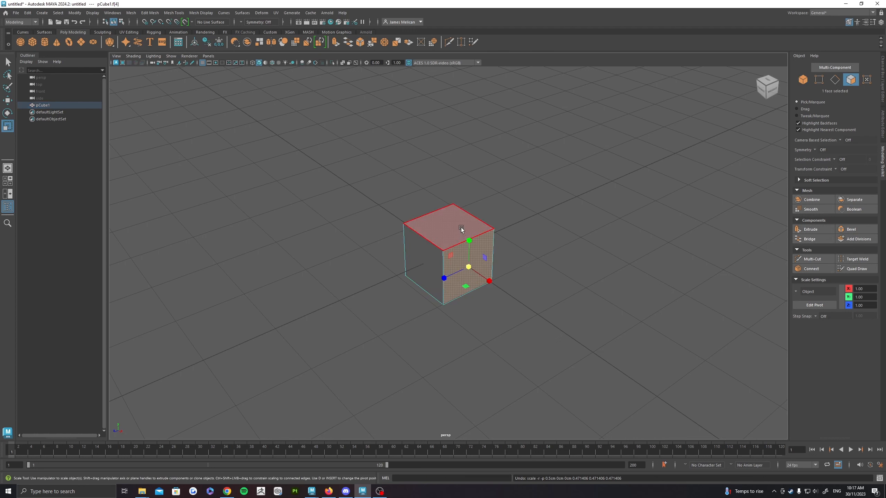
key(F8)
click(437, 230)
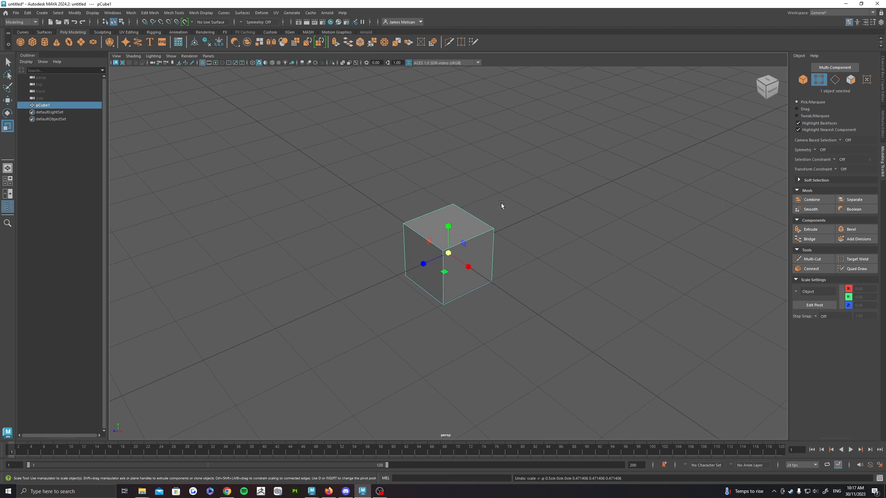
click(448, 252)
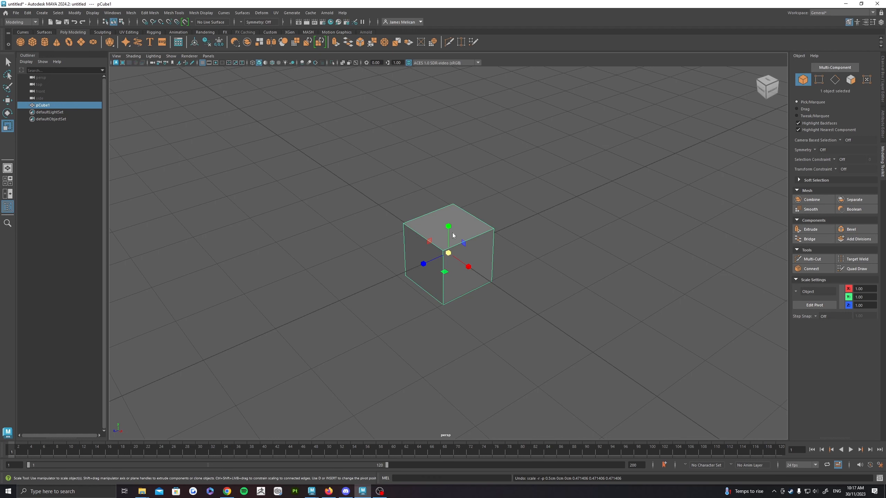
In edge mode, select a top edge of the cube and try scaling, moving and rotating it, undoing each change
right_drag(453, 235, 455, 215)
click(419, 239)
click(419, 240)
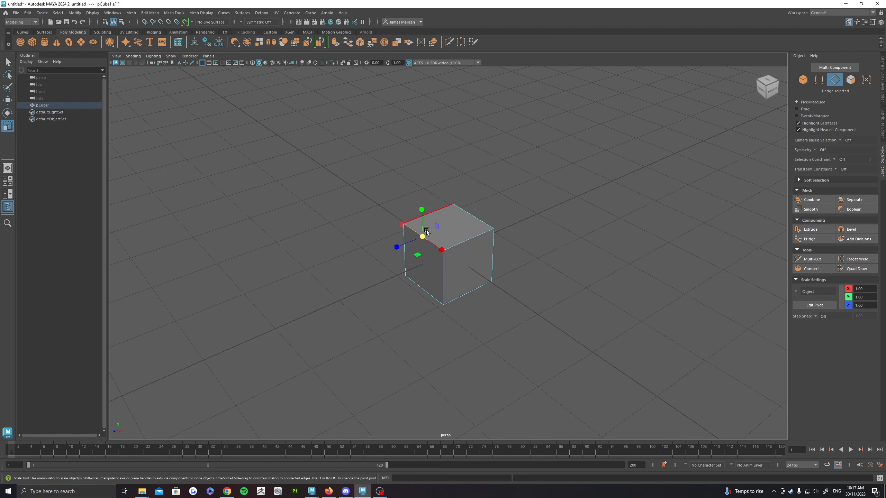
drag(423, 238, 380, 219)
key(ctrl+z)
key(w)
key(ctrl+z)
key(e)
drag(439, 250, 450, 222)
key(ctrl+z)
Switch the cube to vertex mode and try moving its rear top vertex freely with the Move tool, undoing the move
right_drag(435, 221, 388, 217)
key(w)
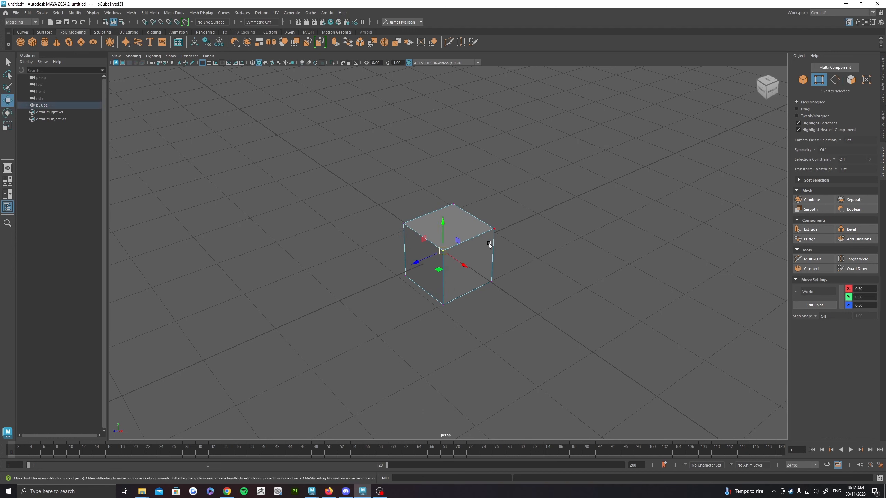
click(494, 229)
click(450, 205)
drag(453, 196, 444, 180)
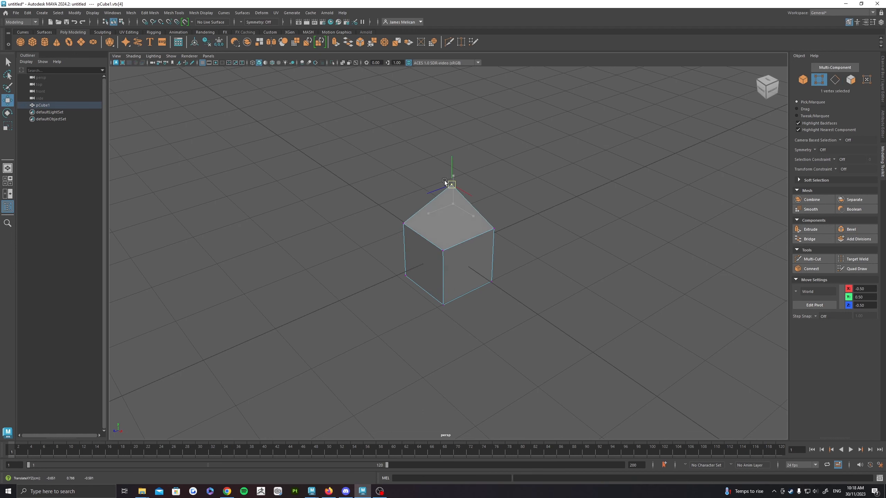
key(ctrl+z)
Try freely moving the cube's nearest top vertex and the neighbouring top vertex at X 0.5, Z -0.5, undoing each move
click(444, 252)
mouse_move(444, 251)
mouse_down()
mouse_move(457, 264)
mouse_move(428, 253)
mouse_up()
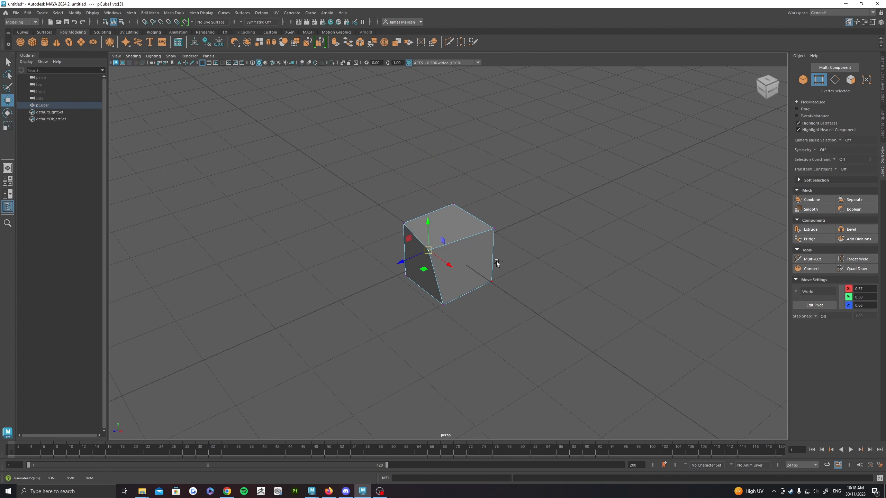
key(ctrl+z)
click(494, 229)
drag(494, 230, 492, 257)
key(ctrl+z)
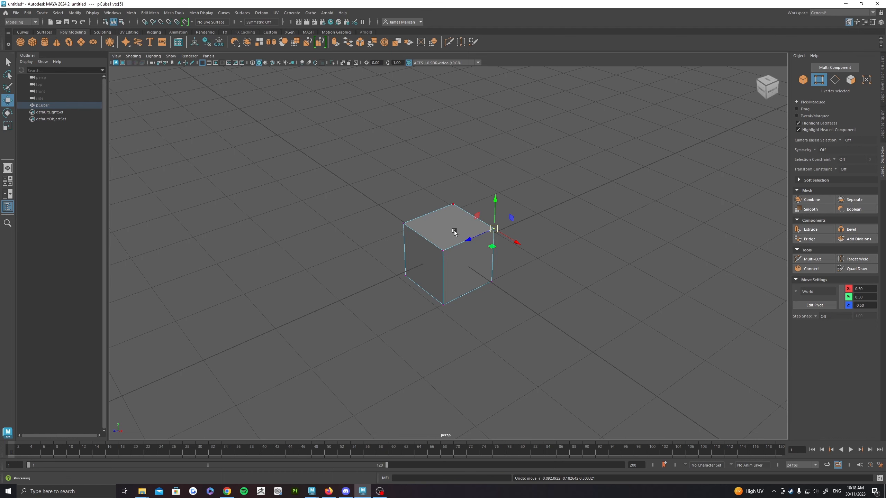
Switch the cube to face mode and select its top face, followed by its +X side face
alt+drag(452, 176, 452, 220)
alt+drag(433, 263, 443, 230)
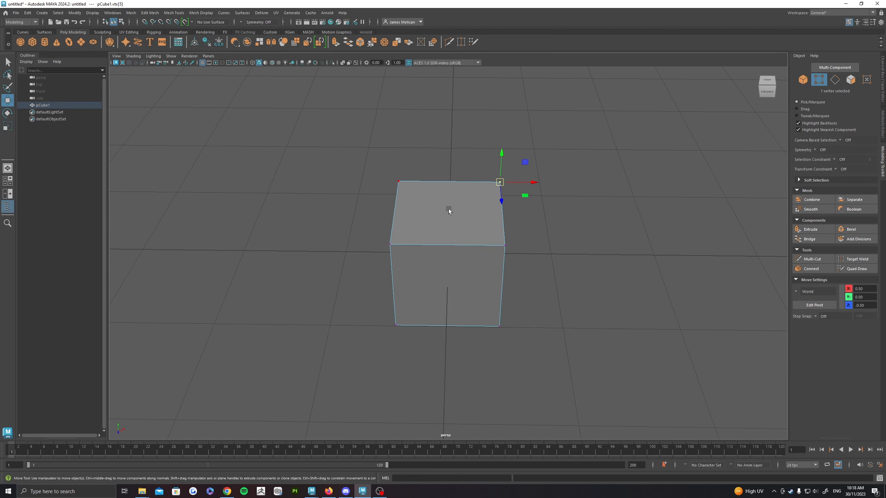
alt+drag(435, 200, 446, 180)
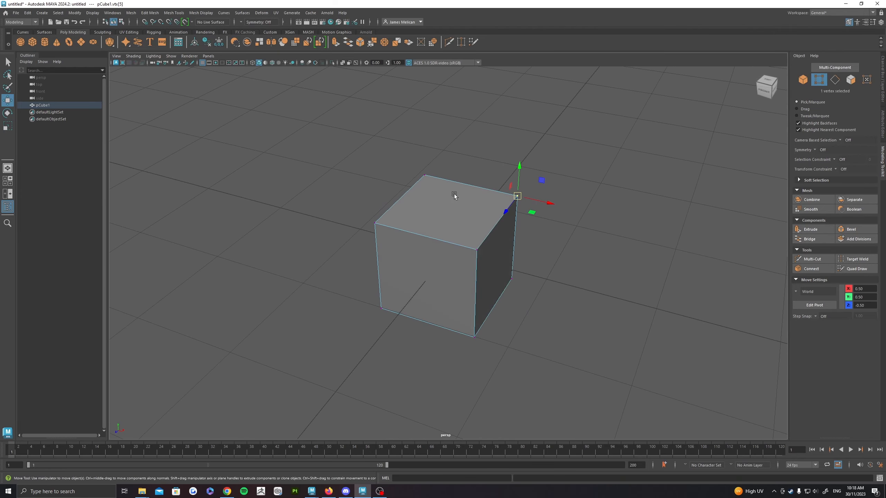
right_drag(444, 208, 444, 229)
click(444, 210)
alt+drag(512, 275, 413, 258)
click(484, 283)
alt+drag(502, 241, 488, 185)
alt+drag(451, 163, 468, 225)
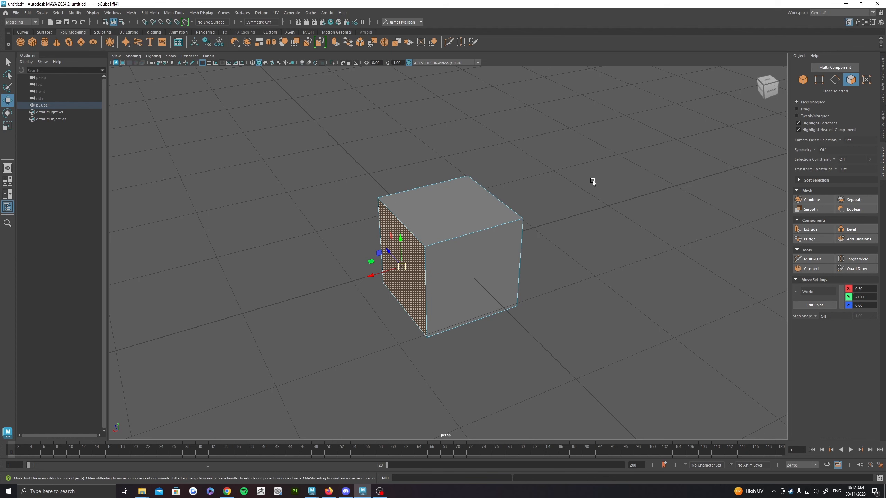
Return to object mode and replace the existing cube with a newly created polygon cube
right_drag(433, 173, 464, 154)
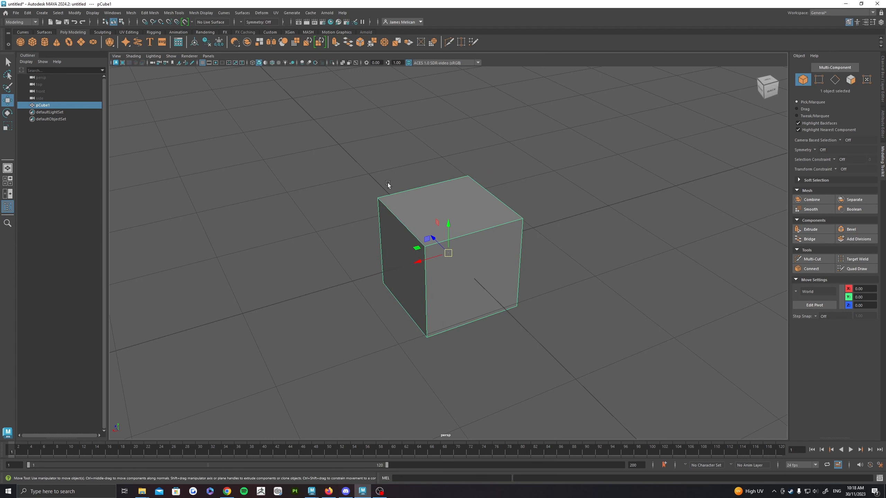
key(Delete)
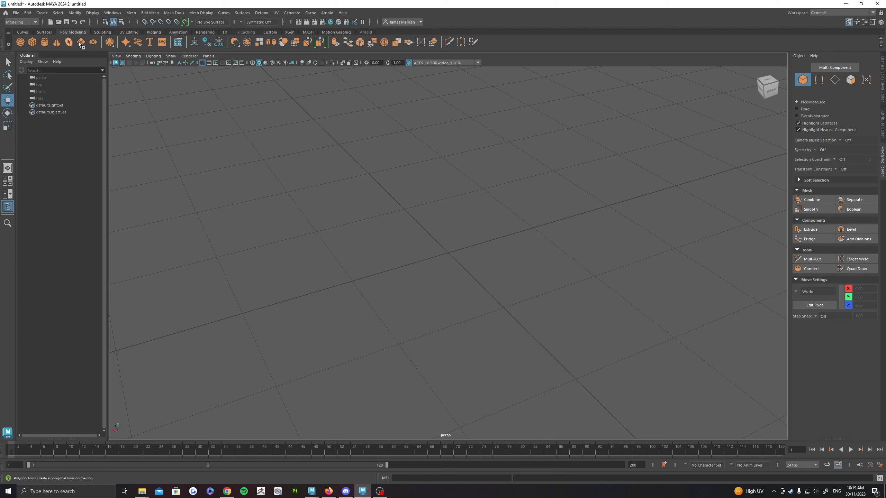
click(32, 42)
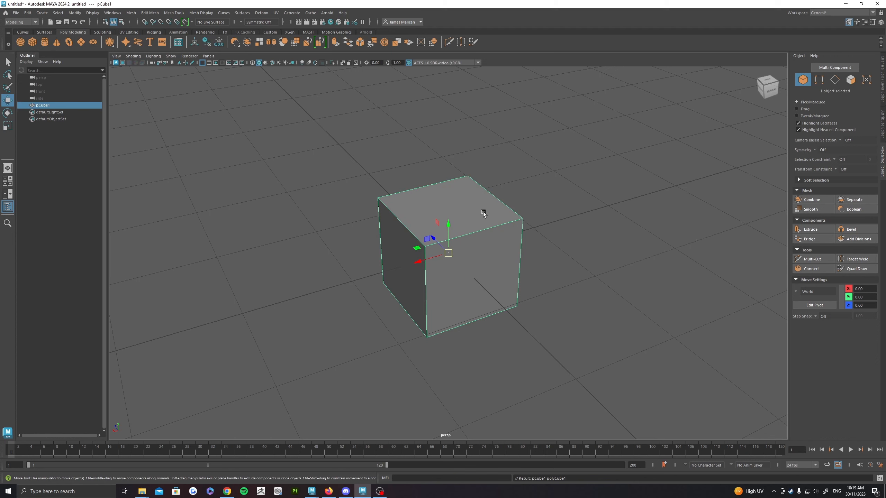
Display the new cube's creation attributes in the viewport with the Show Manipulator tool and place them beside the cube
key(t)
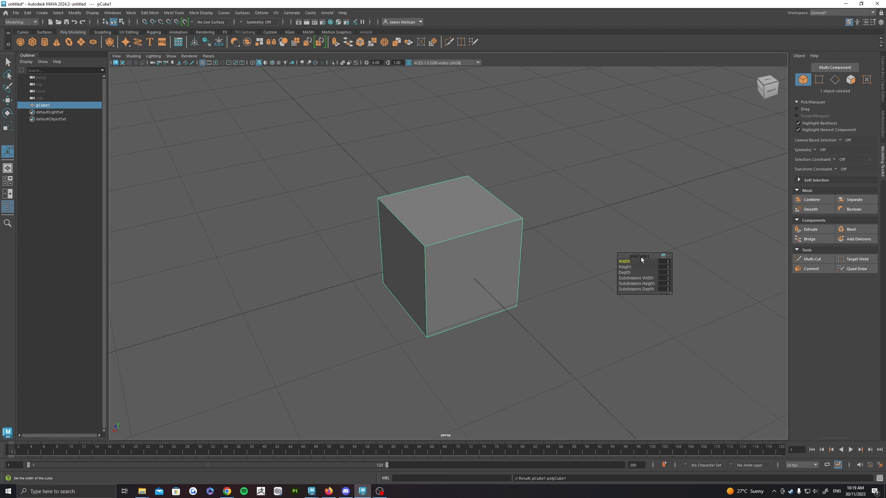
drag(641, 258, 562, 246)
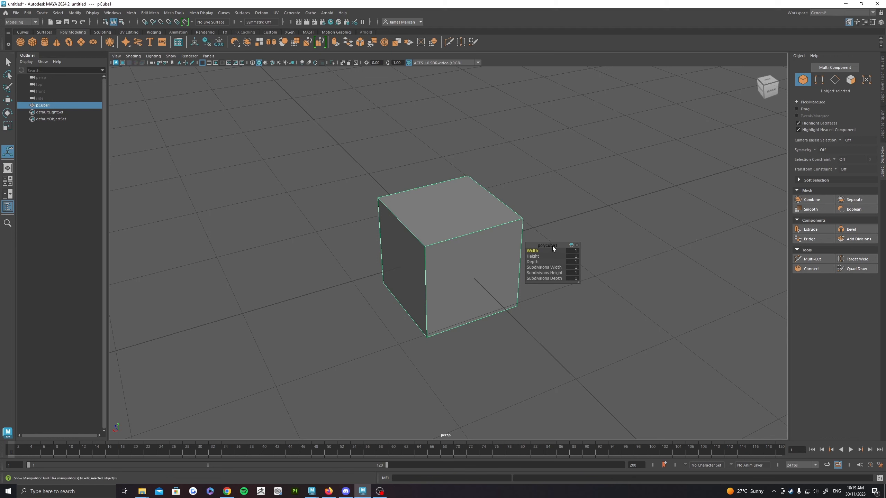
drag(552, 246, 582, 261)
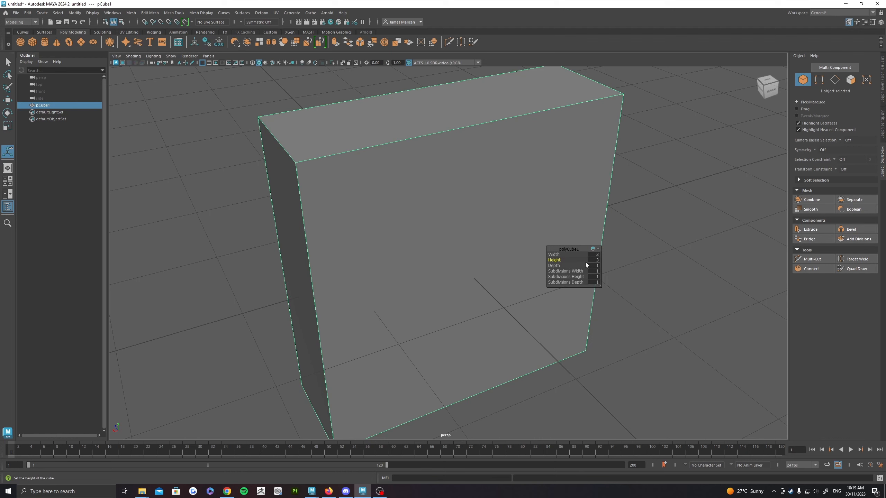
Set the cube's height to 10 in its creation attributes
click(594, 260)
text(10)
key(Return)
scroll(441, 137, down, 5)
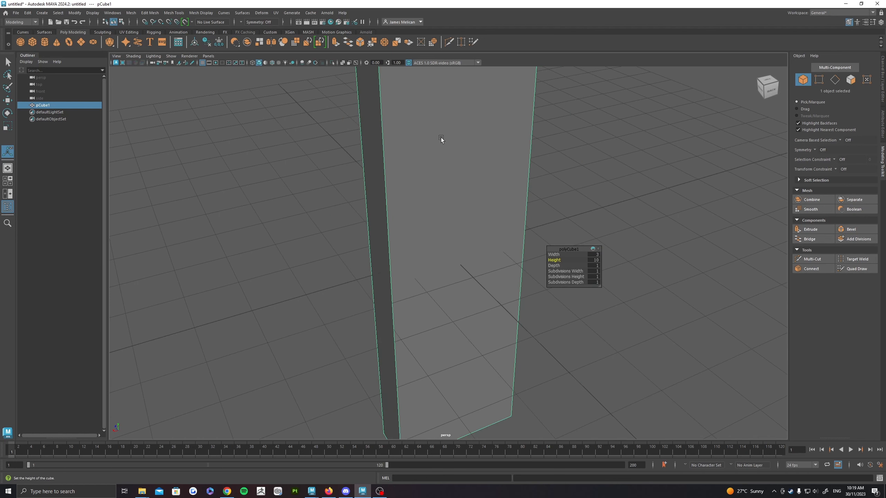
scroll(459, 184, up, 3)
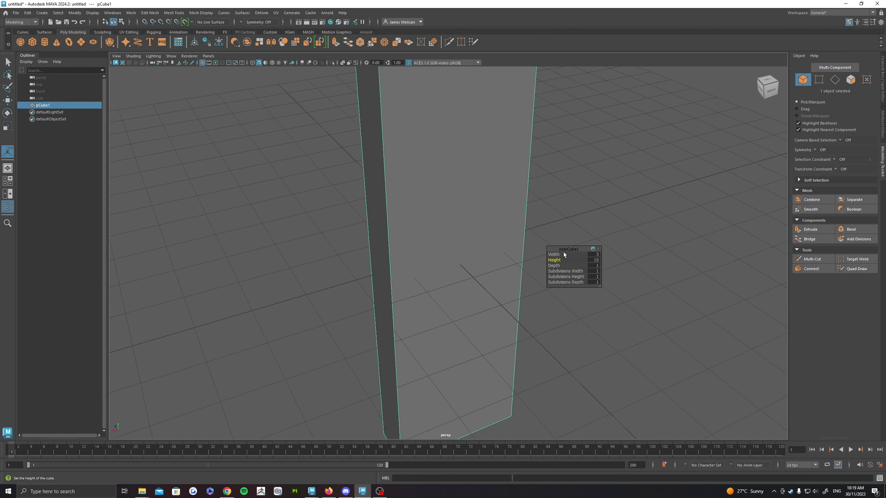
Set the cube's height to 3 in its creation attributes, then scale it to about 1.97 along the X axis
middle_drag(564, 255, 534, 257)
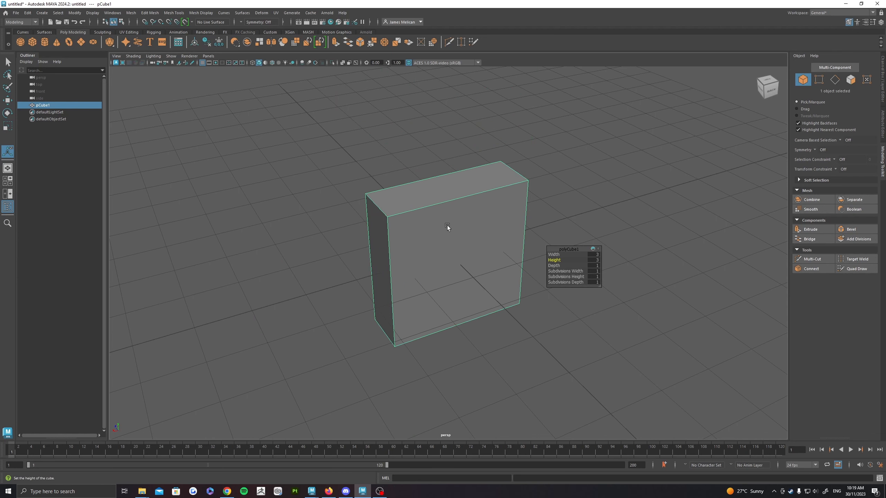
scroll(521, 277, up, 2)
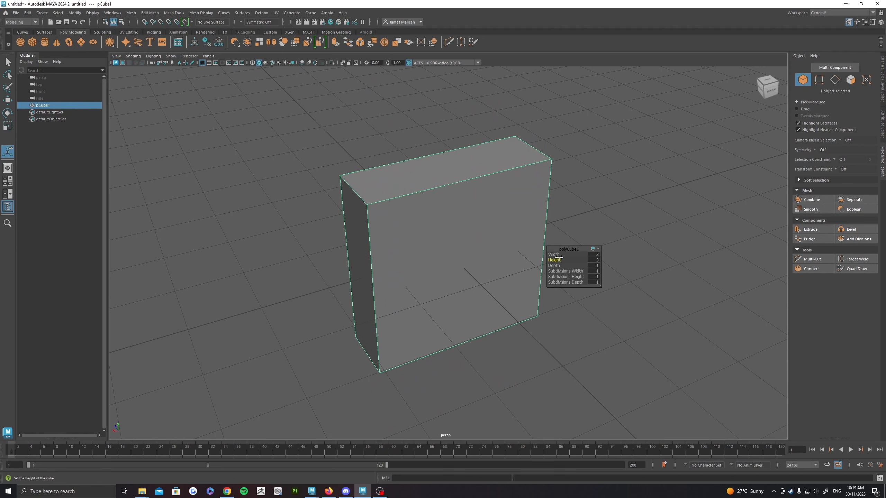
key(r)
drag(420, 261, 393, 268)
drag(449, 228, 452, 226)
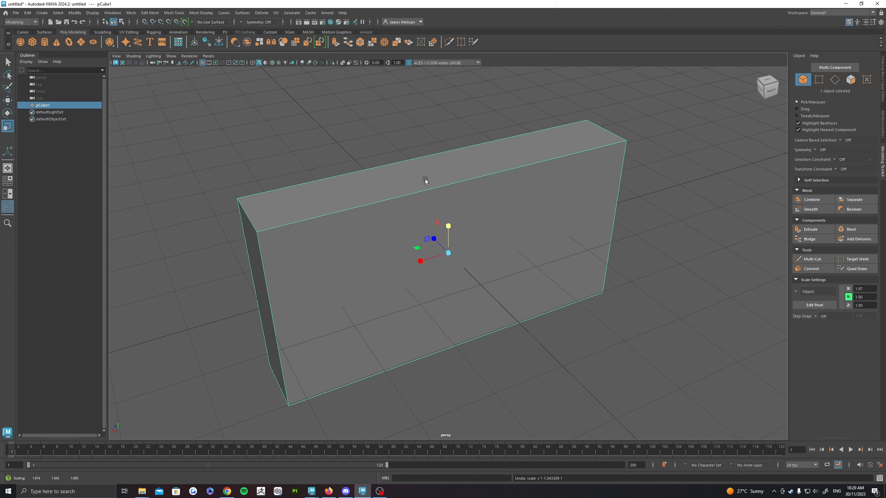
Bring back the cube's creation attributes with the Show Manipulator tool and set Subdivisions Width to 3
key(t)
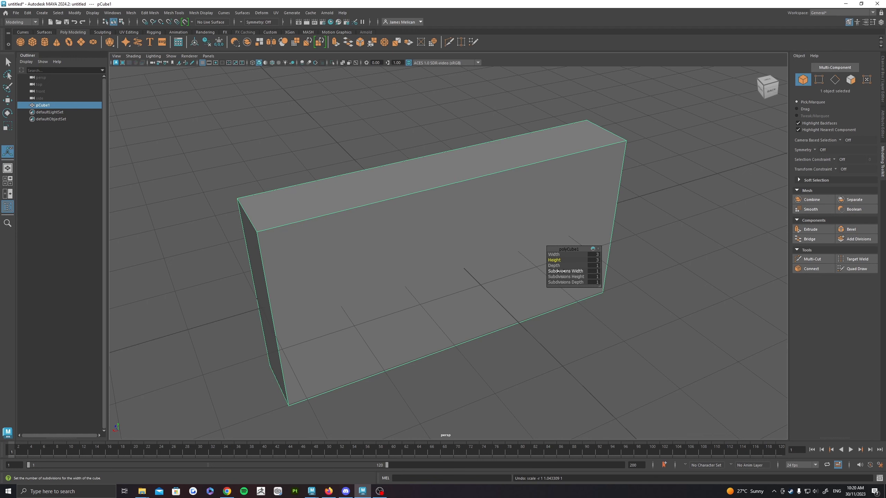
drag(567, 271, 577, 272)
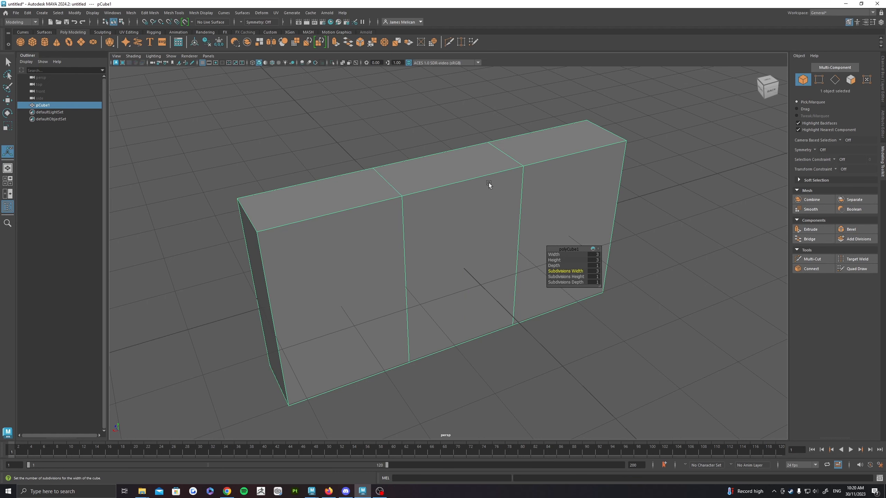
alt+drag(466, 209, 438, 217)
Return to object mode, select the cube and move it vertically with the Move tool
right_drag(438, 213, 465, 194)
click(454, 211)
mouse_move(446, 231)
alt+mouse_down()
mouse_move(435, 236)
mouse_move(441, 223)
alt+mouse_up()
key(w)
drag(426, 169, 432, 247)
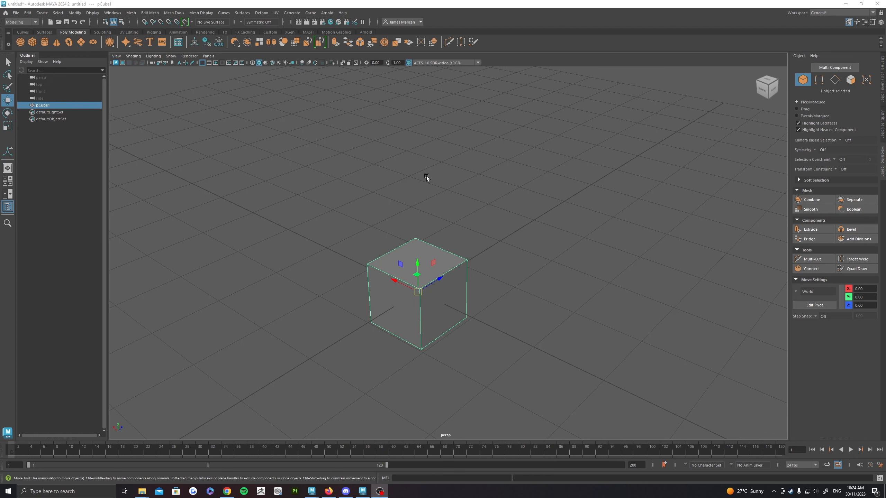
Switch the plain cube to face mode and select its top face
right_click(457, 163)
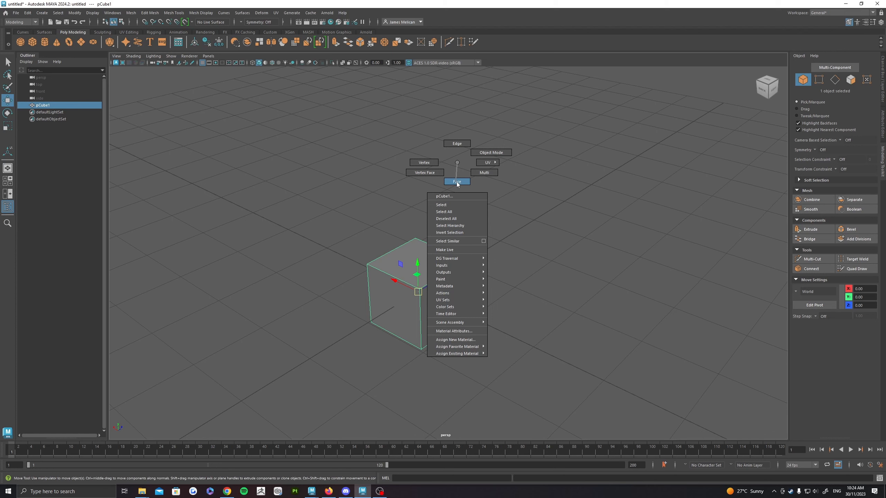
right_drag(456, 164, 457, 183)
click(426, 265)
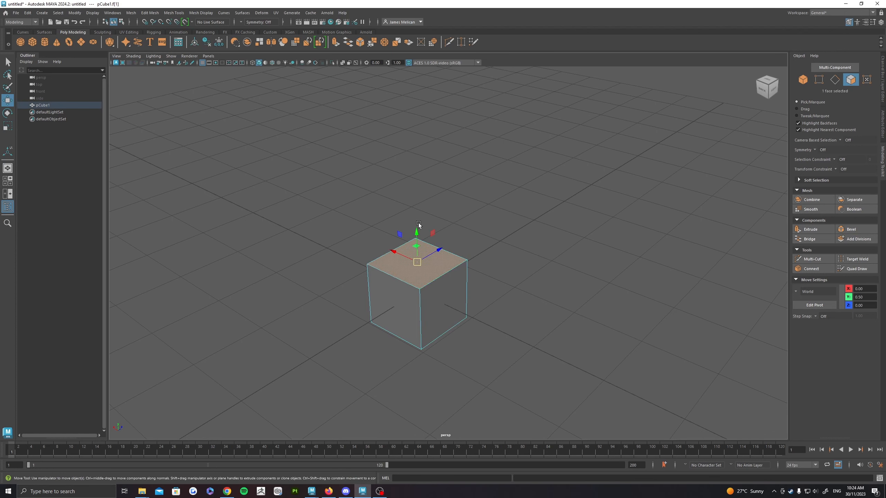
Try raising the selected top face along Y with the Move tool, then undo the move
drag(417, 235, 421, 198)
key(ctrl+z)
alt+right_drag(450, 249, 544, 250)
alt+middle_drag(544, 249, 615, 247)
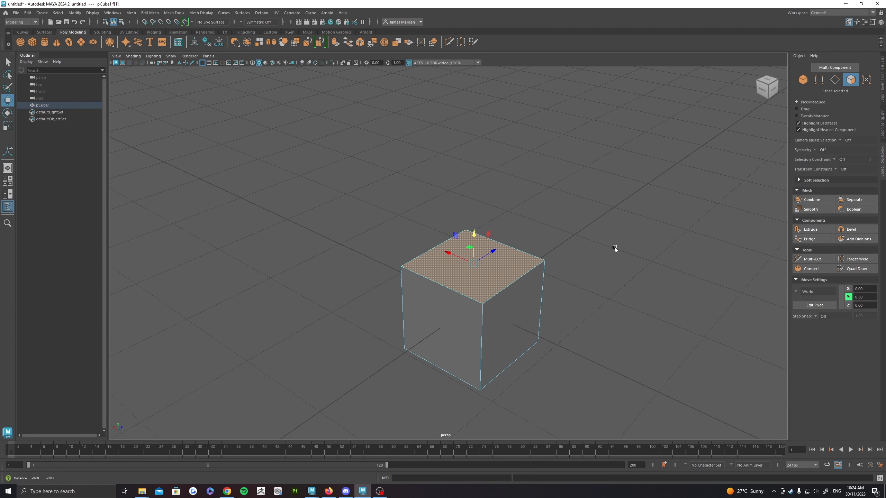
alt+drag(615, 247, 535, 242)
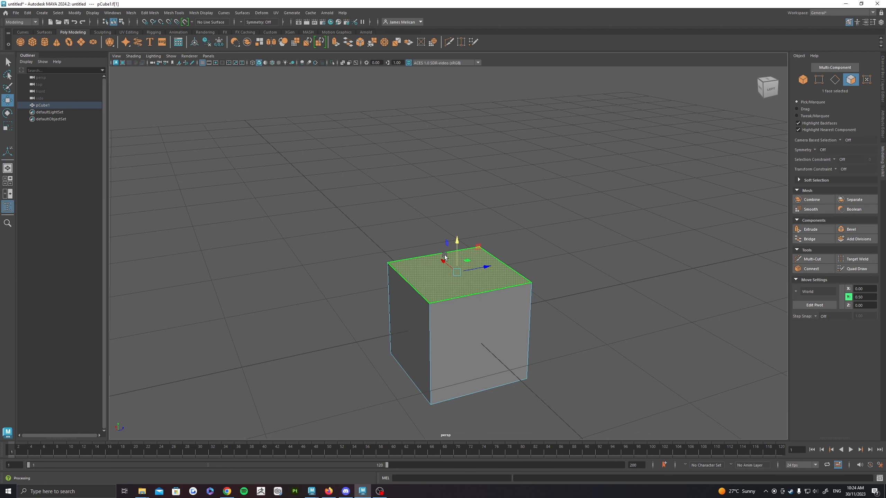
Extrude the top face upward by about 0.62 and scale the new face narrower, then undo these adjustments
click(821, 229)
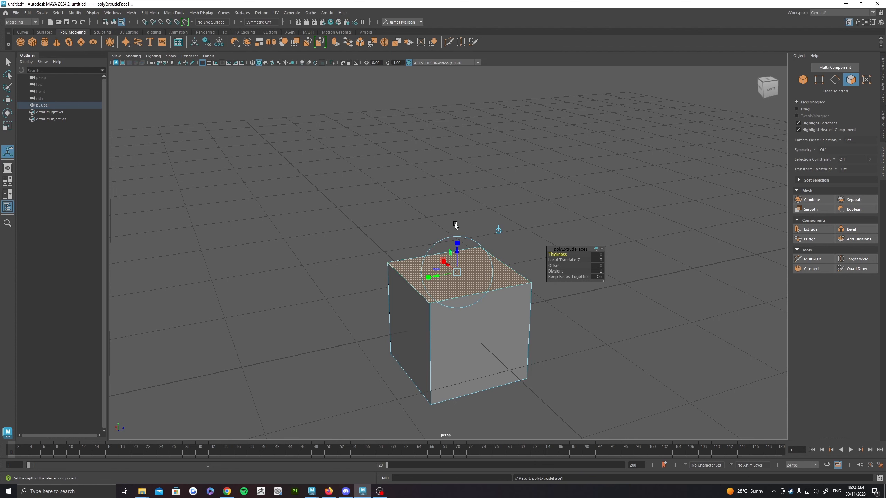
mouse_move(465, 208)
alt+mouse_down()
mouse_move(493, 206)
mouse_move(477, 203)
alt+mouse_up()
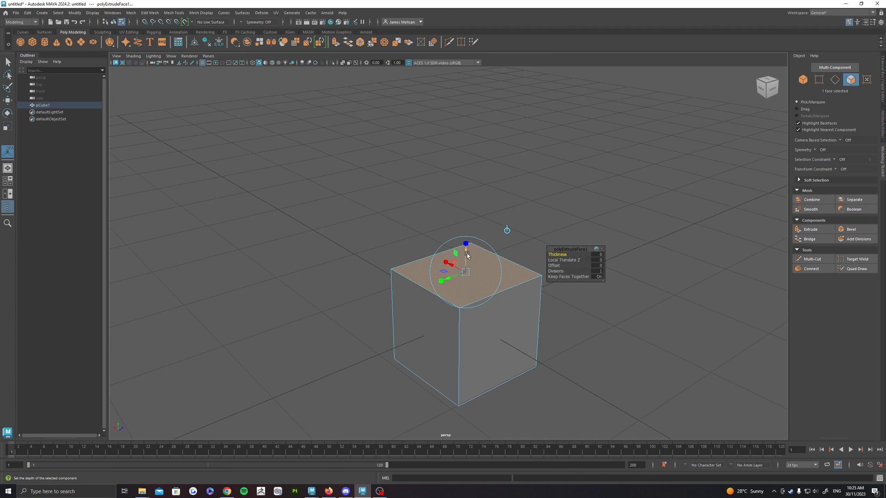
drag(467, 253, 467, 188)
click(457, 191)
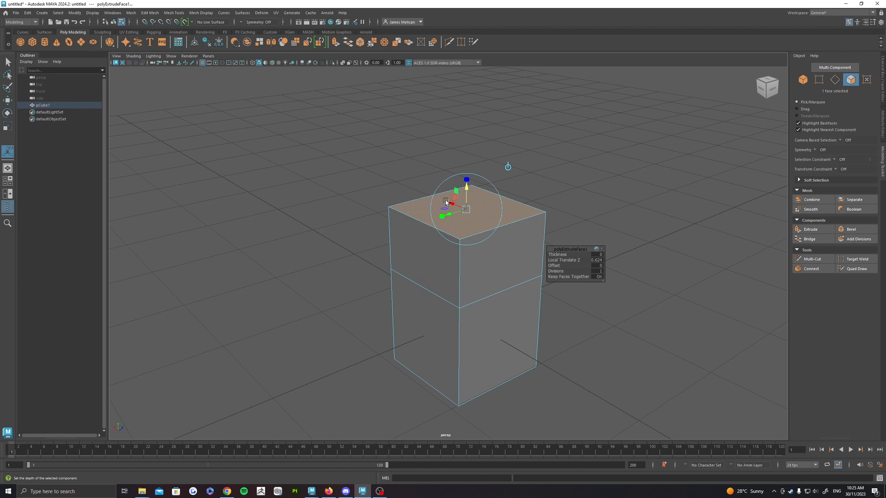
drag(446, 202, 467, 194)
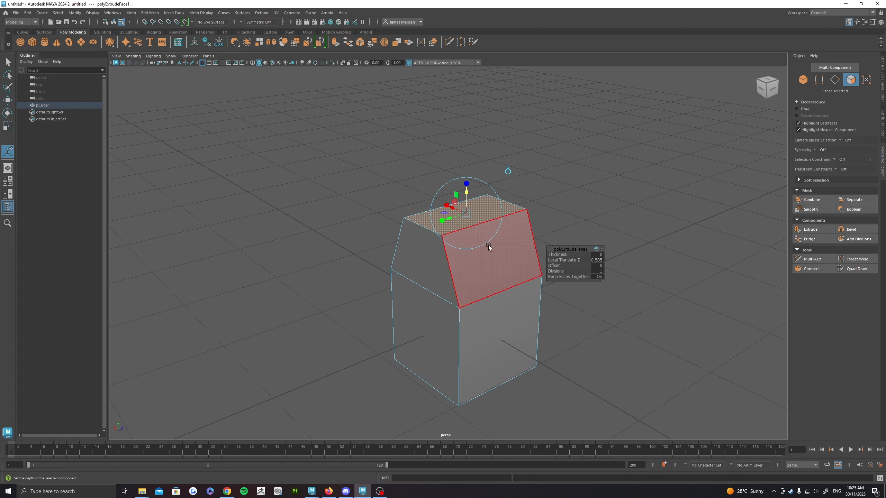
key(ctrl+z)
key(ctrl+z)
key(ctrl+z)
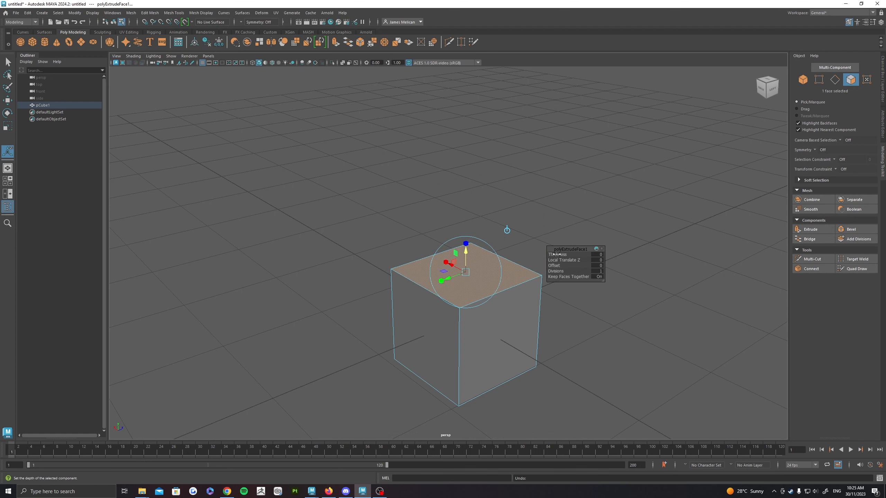
Try adjusting the top face extrusion's Thickness, then undo the adjustment and the extrusion itself
drag(557, 254, 566, 260)
key(ctrl+z)
key(ctrl+z)
alt+drag(532, 224, 470, 318)
key(ctrl+z)
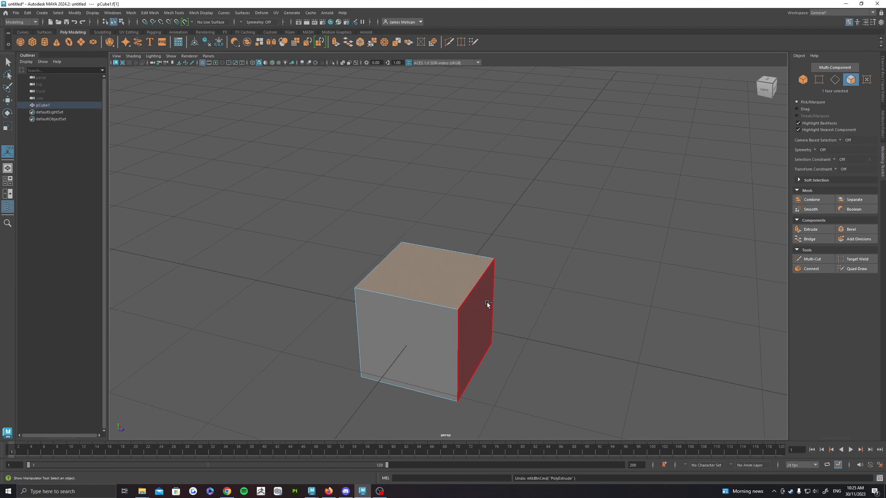
Select two adjacent side faces of the cube and extrude them together with a Thickness of 1.2
click(469, 325)
shift+click(438, 327)
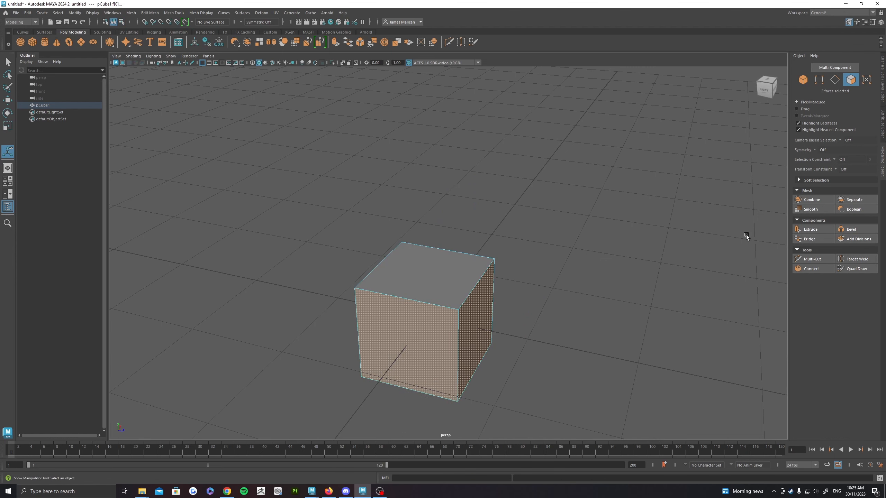
click(810, 229)
drag(556, 255, 562, 254)
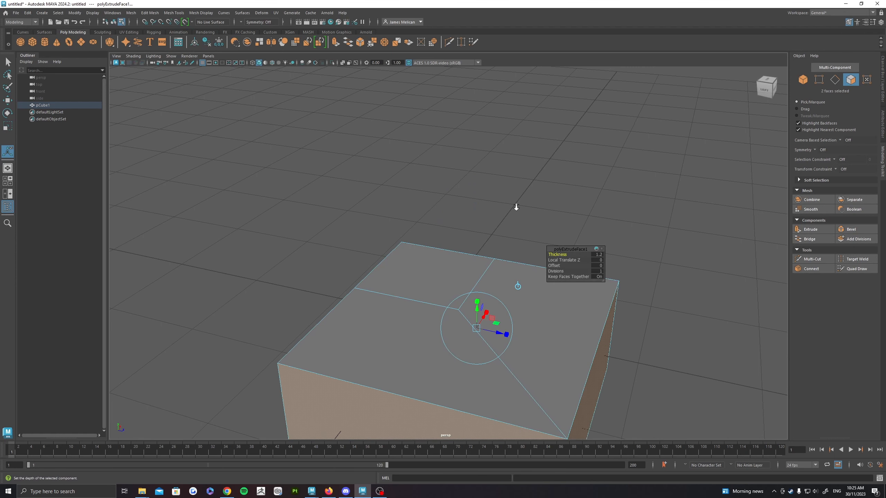
alt+drag(516, 207, 478, 234)
alt+middle_drag(478, 234, 494, 199)
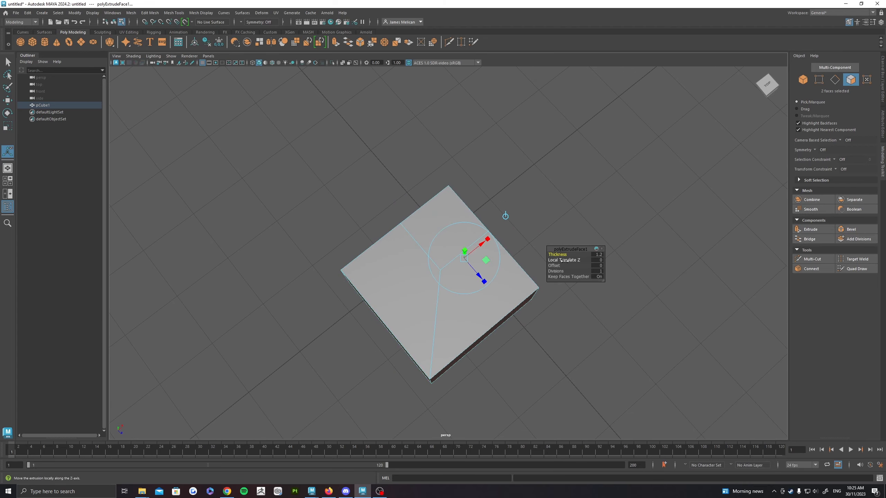
Undo the two-face extrusion's Thickness, try a Local Translate Z of 1.7 instead, and undo that as well
key(ctrl+z)
drag(565, 261, 571, 261)
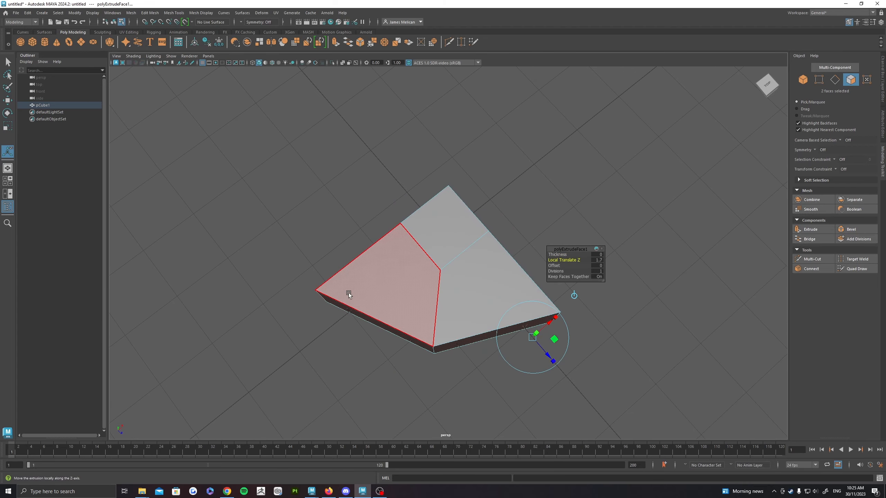
key(ctrl+z)
alt+drag(505, 211, 526, 254)
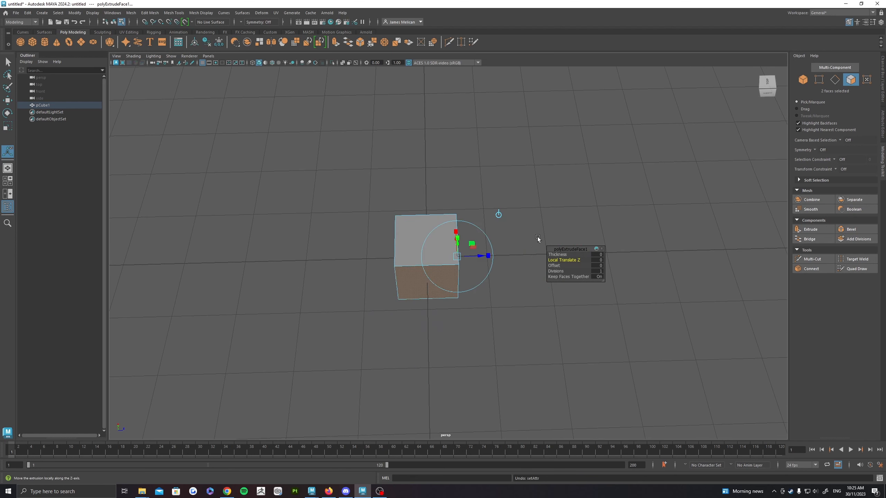
Select only the cube's top face and extrude it upward by about 0.165
click(414, 244)
alt+drag(485, 186, 611, 244)
click(809, 229)
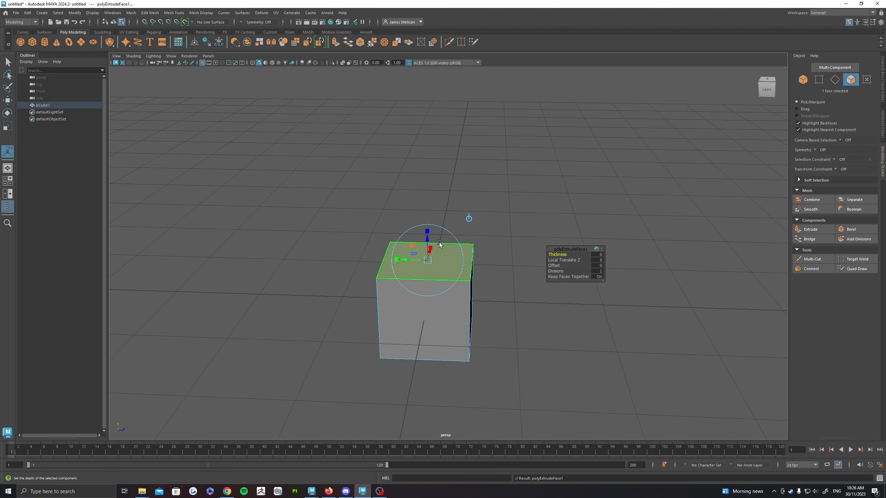
drag(428, 239, 427, 225)
scroll(541, 255, up, 5)
alt+drag(537, 255, 477, 242)
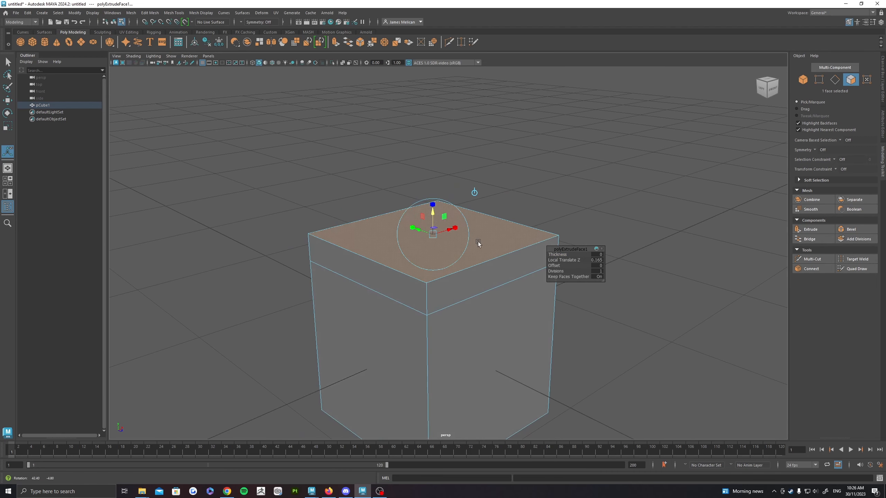
Try different Offset values on the top face extrusion and settle on 0.118
drag(554, 265, 569, 266)
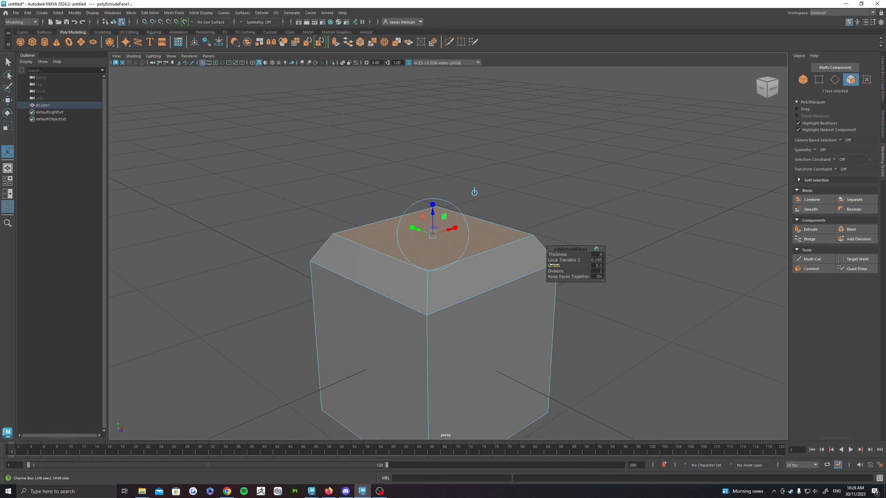
alt+drag(493, 198, 450, 213)
drag(567, 265, 575, 195)
key(ctrl+z)
alt+drag(498, 238, 555, 265)
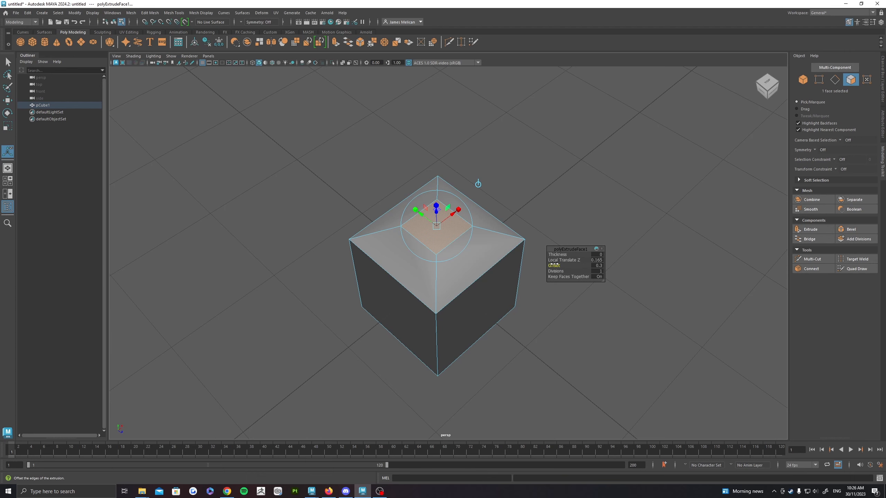
drag(559, 266, 496, 249)
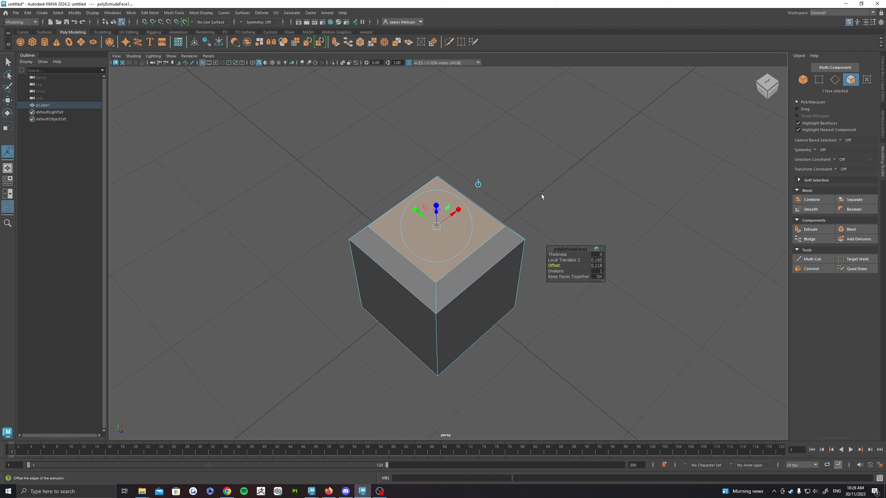
Set the top extrusion's Thickness to 0.4 and its Divisions to 4
alt+drag(541, 194, 572, 256)
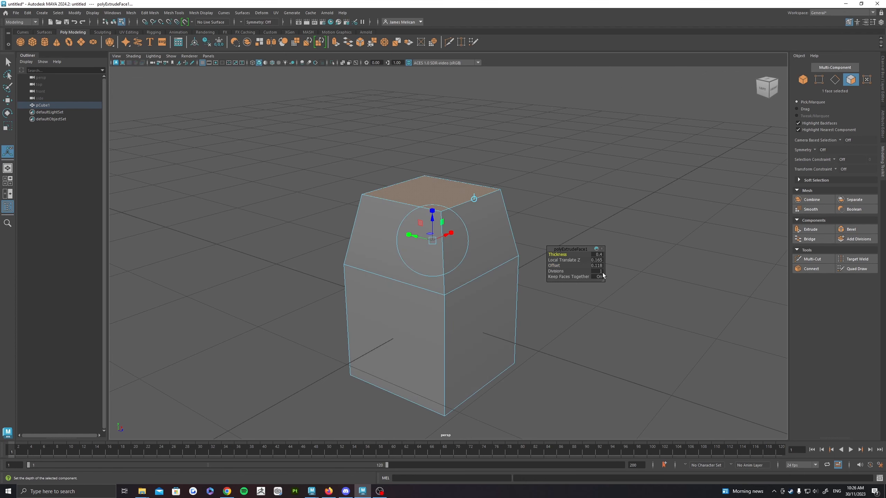
click(595, 271)
text(4)
key(Return)
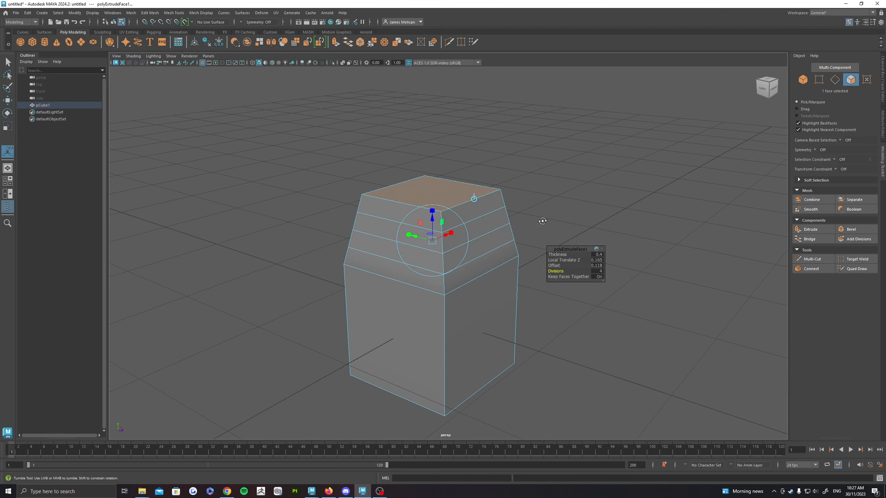
alt+drag(542, 221, 462, 218)
scroll(450, 213, up, 4)
alt+drag(417, 196, 462, 215)
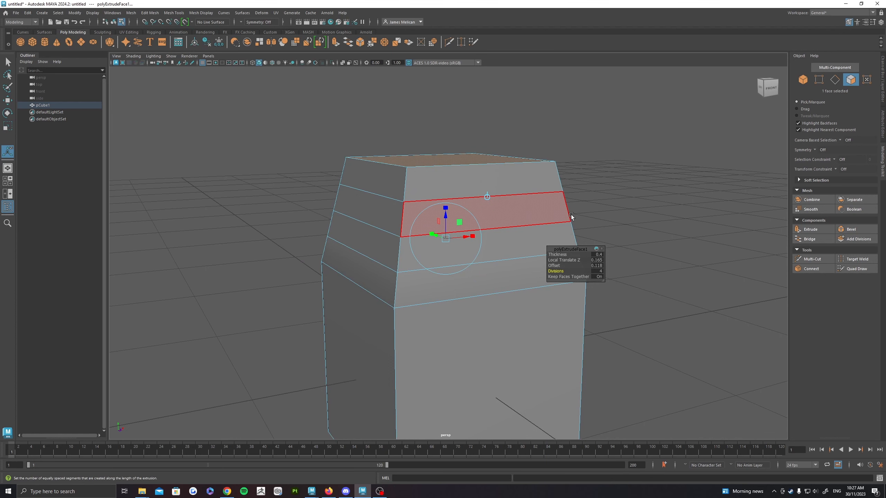
Select a four-face strip on one side of the block that includes the three lower bands of its tapered upper part
alt+drag(571, 214, 457, 285)
mouse_move(441, 254)
alt+mouse_down()
mouse_move(464, 181)
mouse_move(450, 244)
alt+mouse_up()
click(459, 232)
shift+double_click(447, 218)
alt+drag(441, 185, 412, 193)
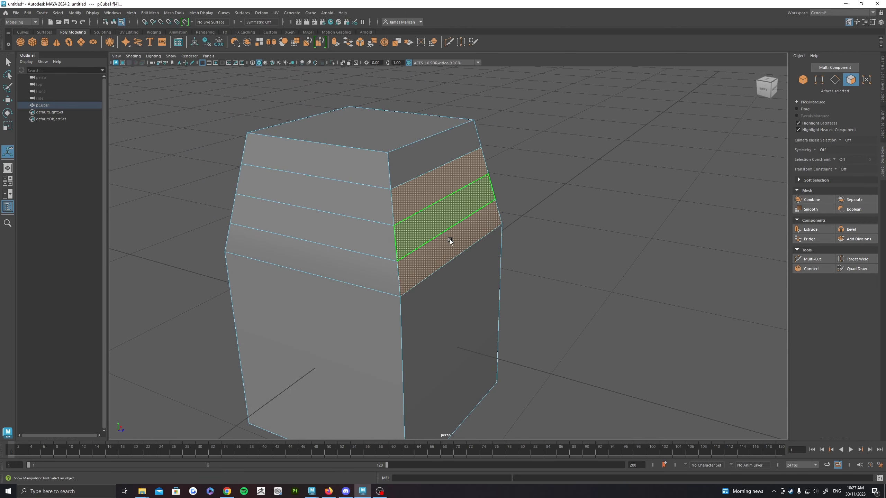
alt+drag(450, 240, 576, 223)
Extrude the selected strip of faces with a Thickness of 0.35 and an Offset of 0.09
click(814, 231)
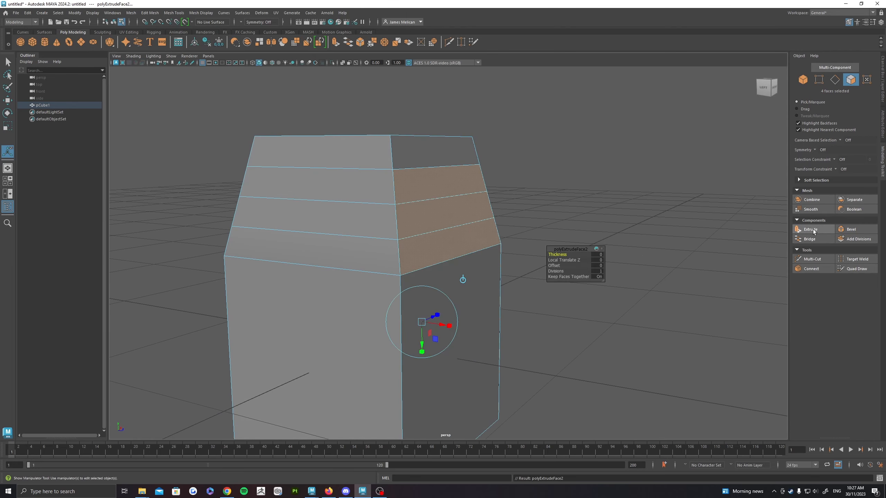
drag(559, 254, 593, 254)
alt+drag(629, 198, 595, 237)
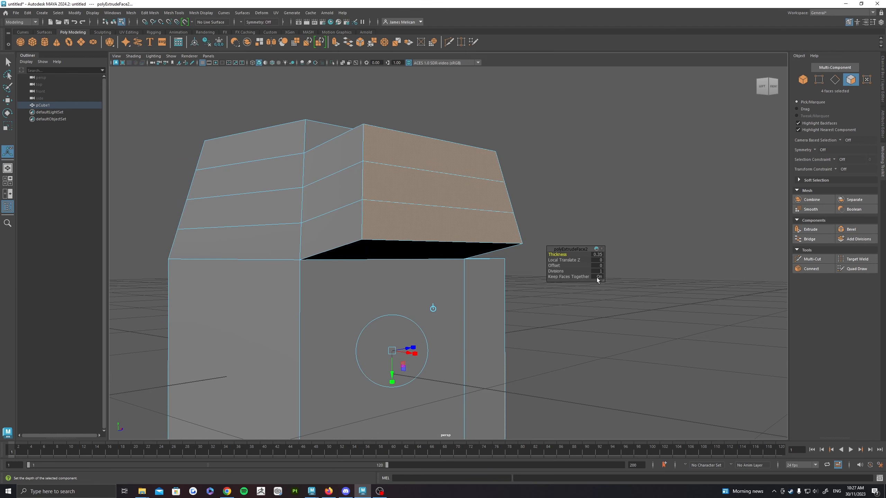
drag(552, 266, 463, 203)
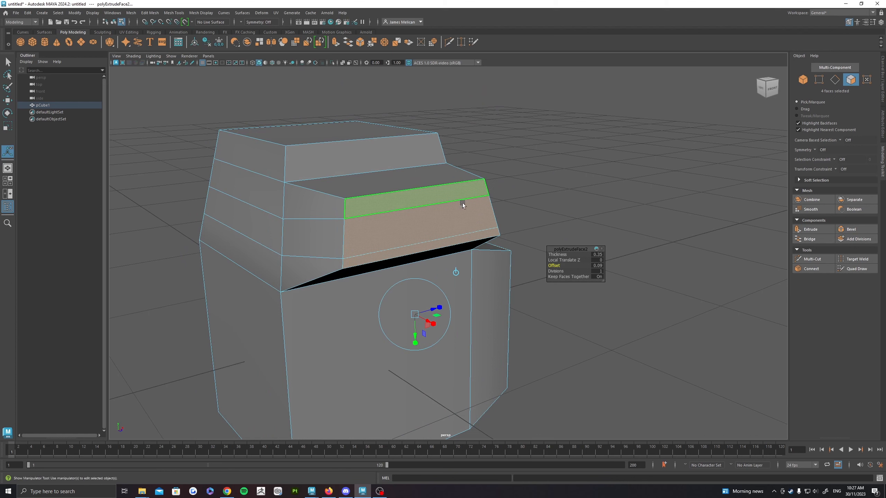
alt+drag(413, 237, 520, 222)
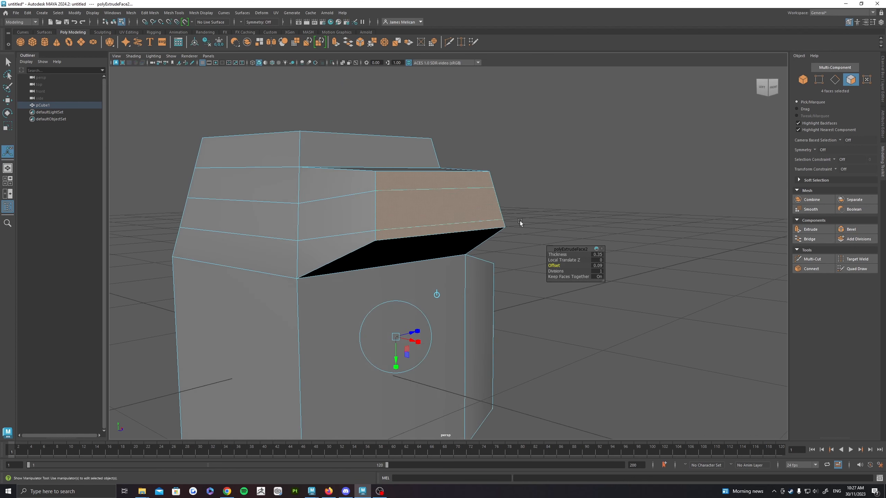
alt+drag(574, 225, 599, 279)
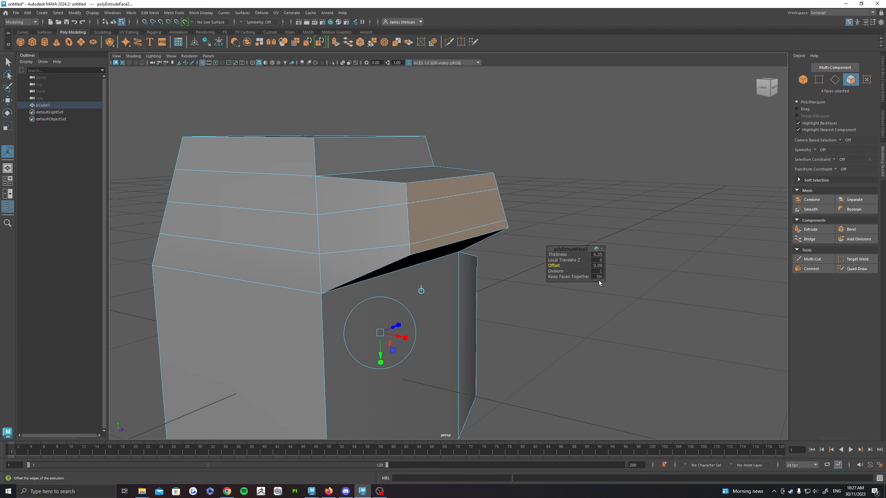
Turn off Keep Faces Together for the face strip extrusion and set its Offset to 0.04
click(599, 277)
alt+drag(613, 241, 517, 215)
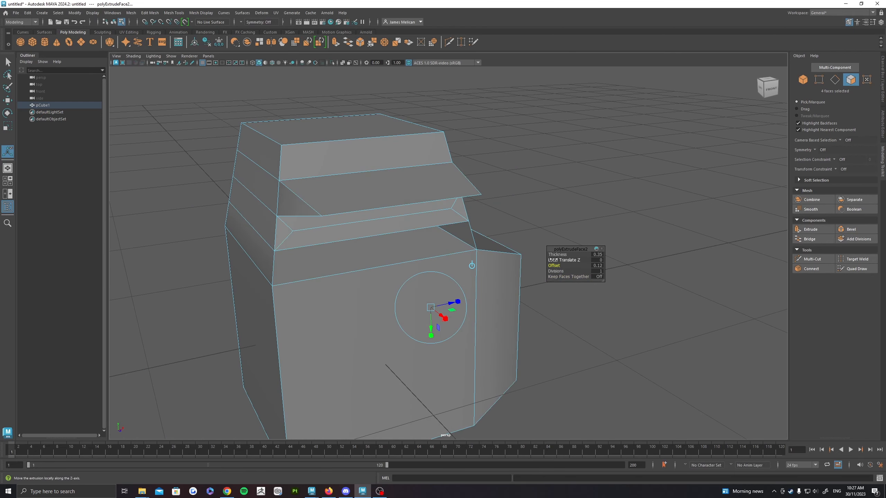
drag(554, 265, 551, 262)
alt+drag(513, 199, 457, 155)
alt+drag(286, 170, 457, 202)
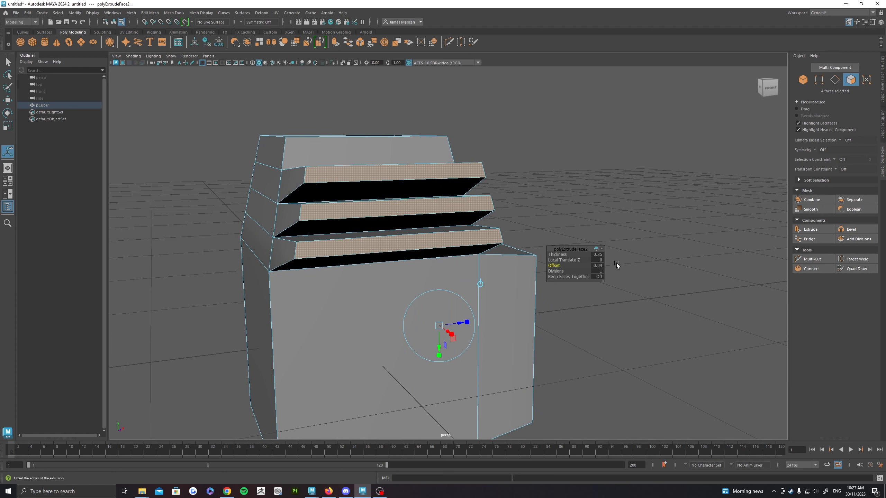
mouse_move(560, 221)
alt+mouse_down()
mouse_move(547, 191)
mouse_move(534, 227)
mouse_move(529, 216)
mouse_move(566, 232)
mouse_move(558, 204)
alt+mouse_up()
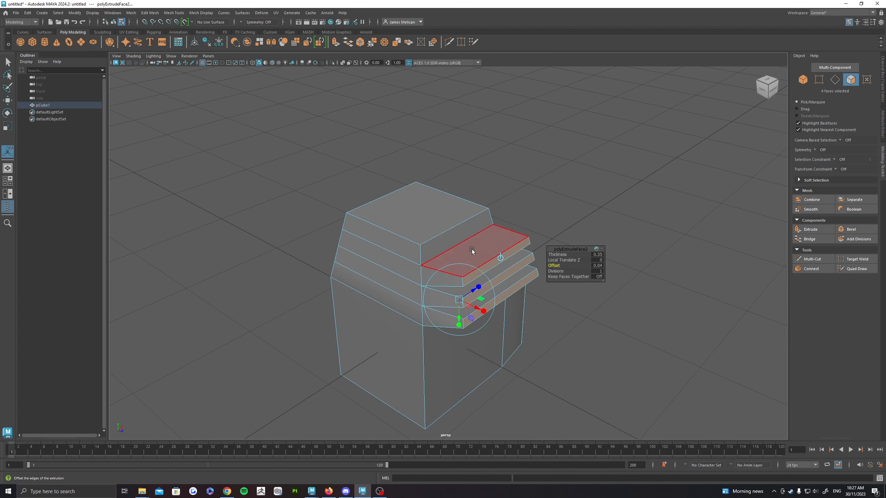
Try extruding the top face together with its adjacent face, with a Local Translate Z of about 0.279
click(435, 200)
key(w)
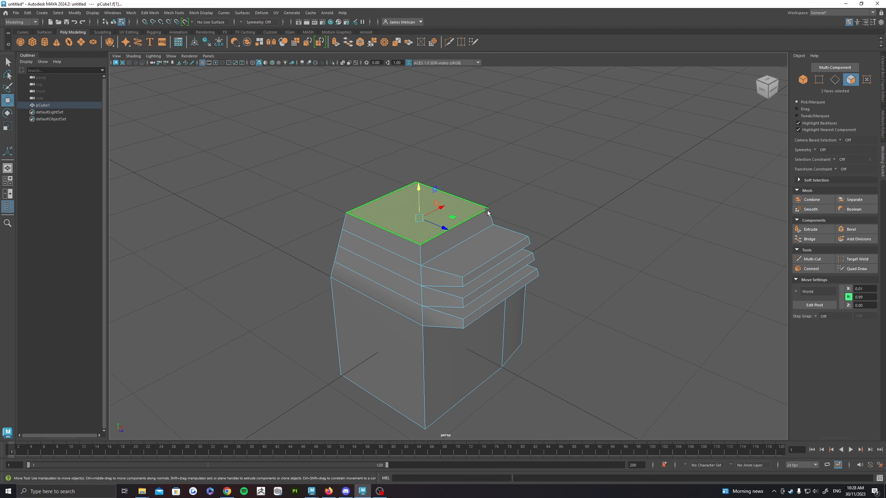
alt+middle_drag(509, 161, 509, 200)
alt+drag(510, 201, 481, 200)
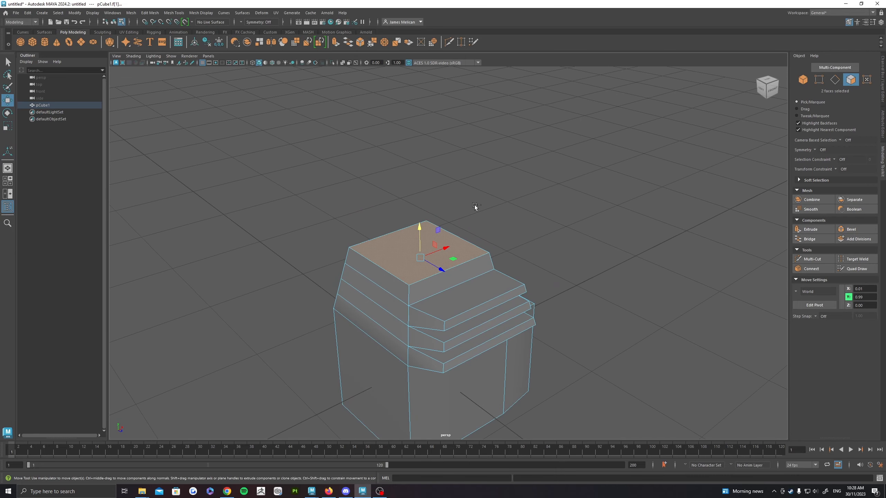
key(ctrl+e)
drag(420, 231, 503, 159)
drag(427, 223, 428, 189)
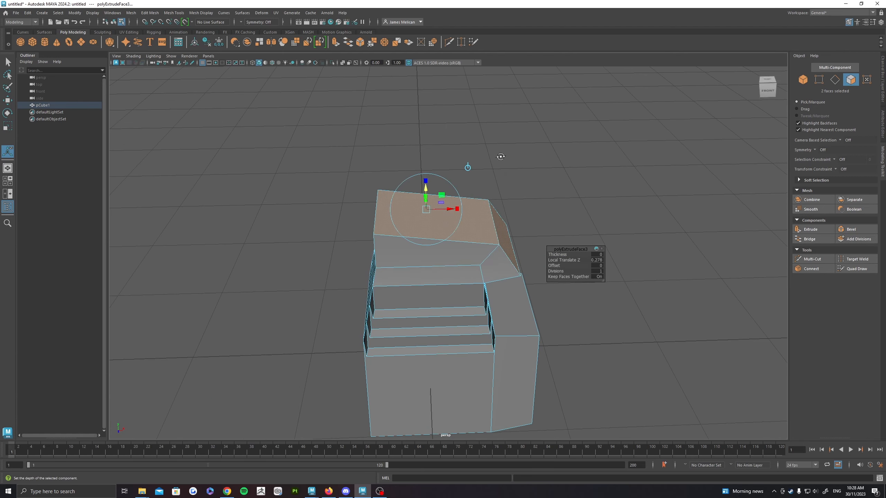
alt+drag(501, 157, 569, 278)
key(ctrl+z)
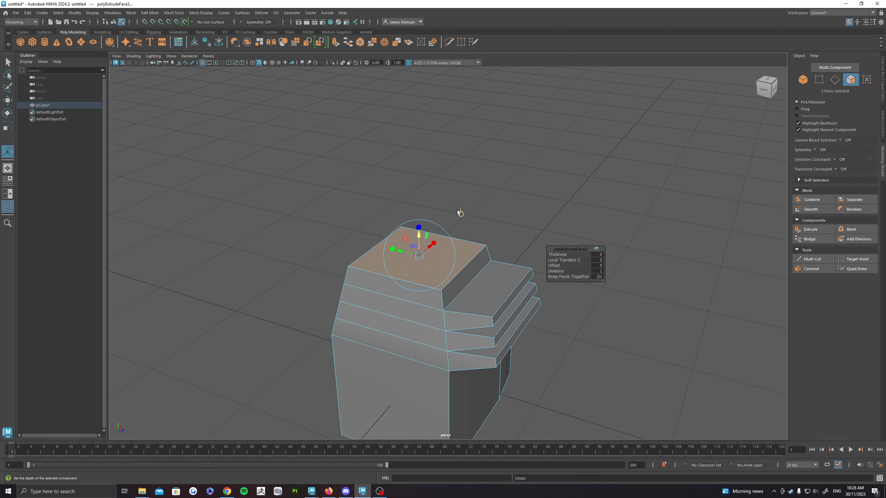
key(ctrl+z)
Select only the top face and extrude it straight up with the Move tool into a tall column reaching about Y 2.03
key(w)
click(442, 256)
alt+drag(503, 204, 469, 255)
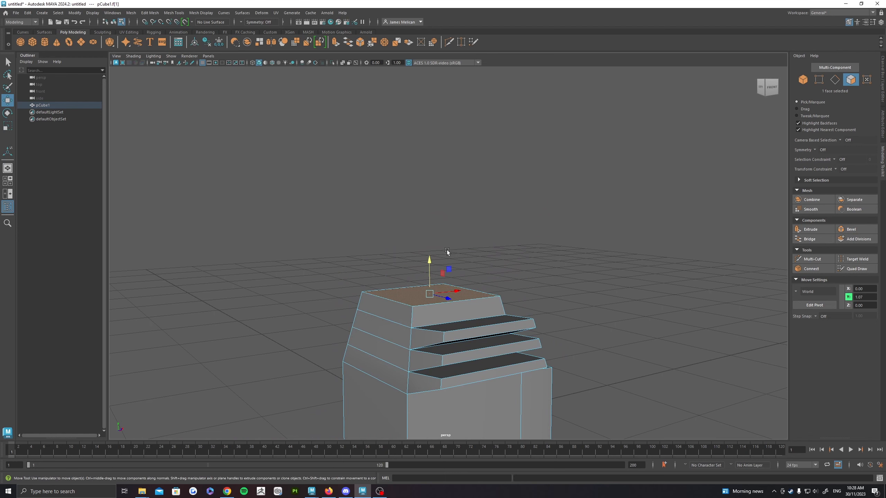
alt+drag(447, 249, 489, 256)
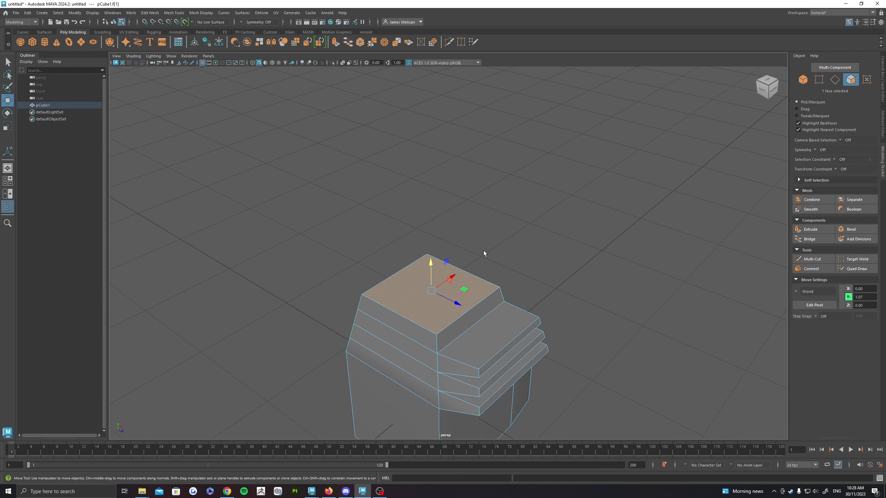
key(r)
key(w)
alt+drag(466, 227, 442, 254)
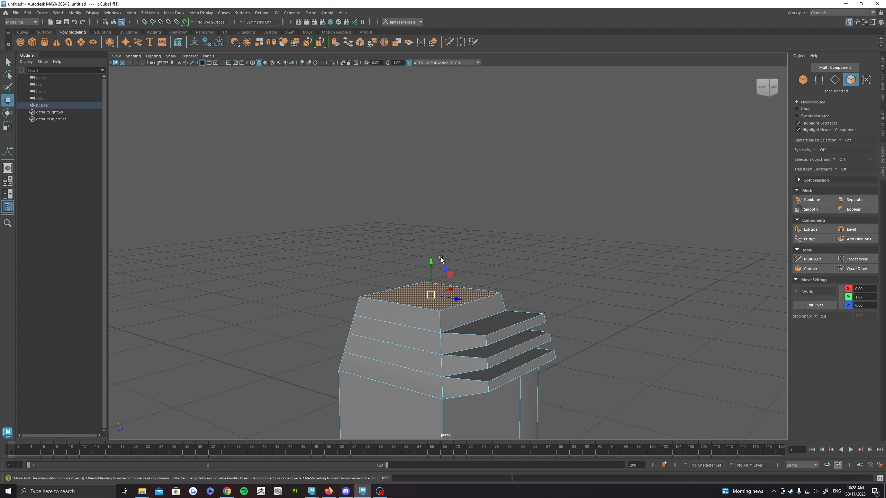
shift+drag(433, 262, 432, 136)
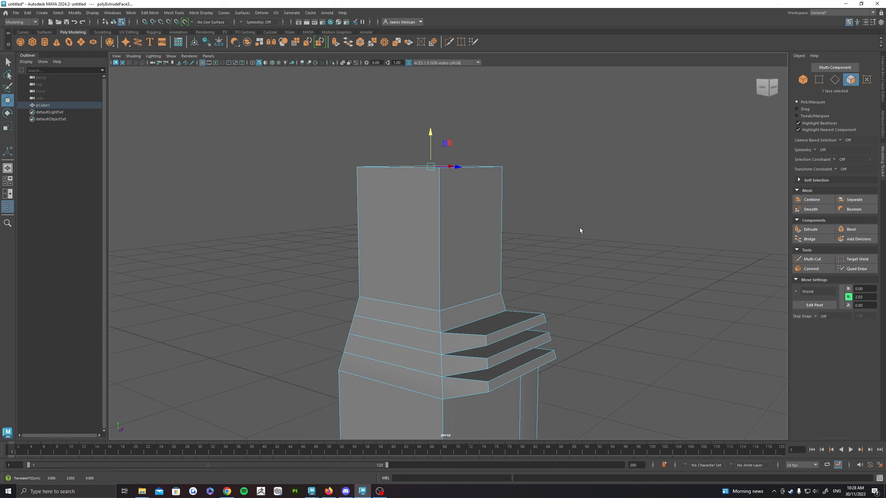
Extrude the column's side face above the stepped ledges outward along Z in two consecutive sections using the Move tool
alt+drag(579, 209, 482, 228)
click(437, 244)
alt+drag(442, 259, 595, 254)
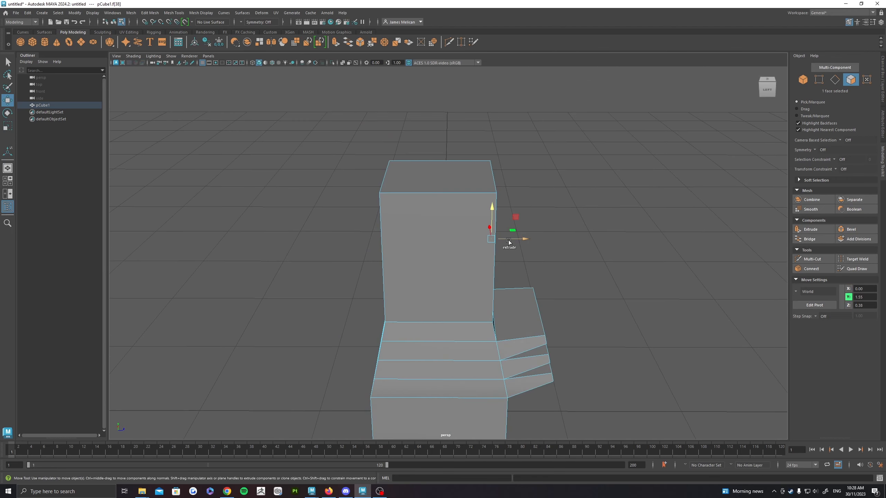
shift+drag(508, 240, 642, 242)
alt+middle_drag(698, 262, 479, 257)
alt+drag(479, 256, 523, 236)
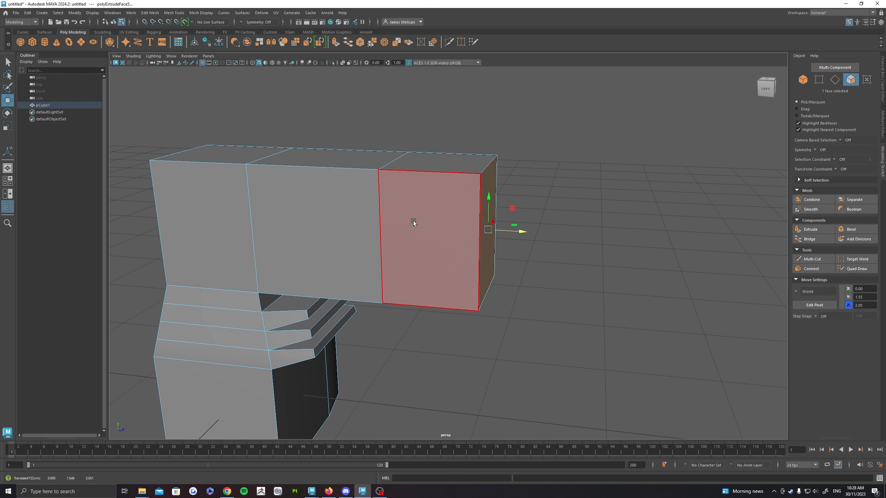
Inset a smaller face within the arm's end face by extruding it with the Scale tool
alt+drag(442, 188, 399, 217)
key(r)
alt+drag(526, 265, 418, 267)
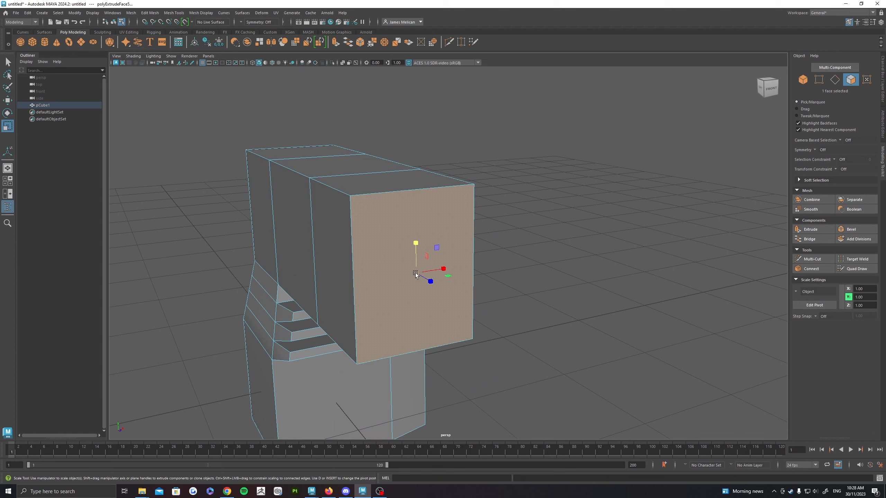
shift+drag(418, 274, 381, 275)
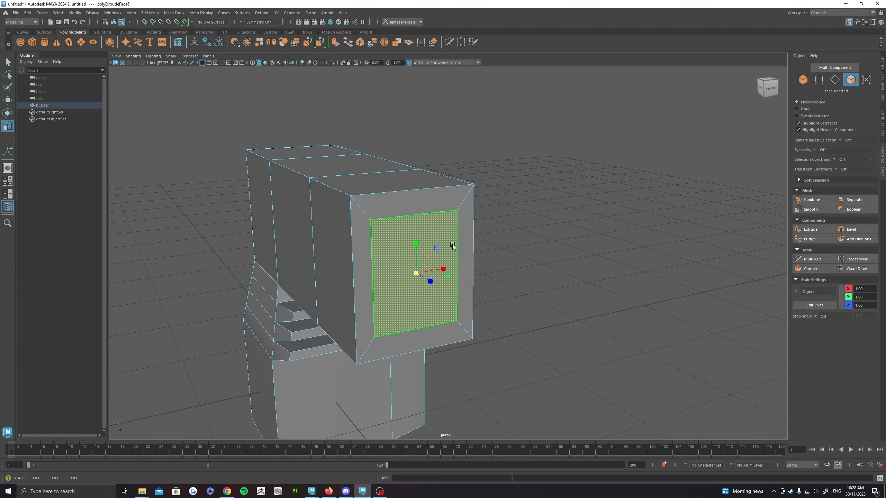
alt+drag(453, 246, 507, 230)
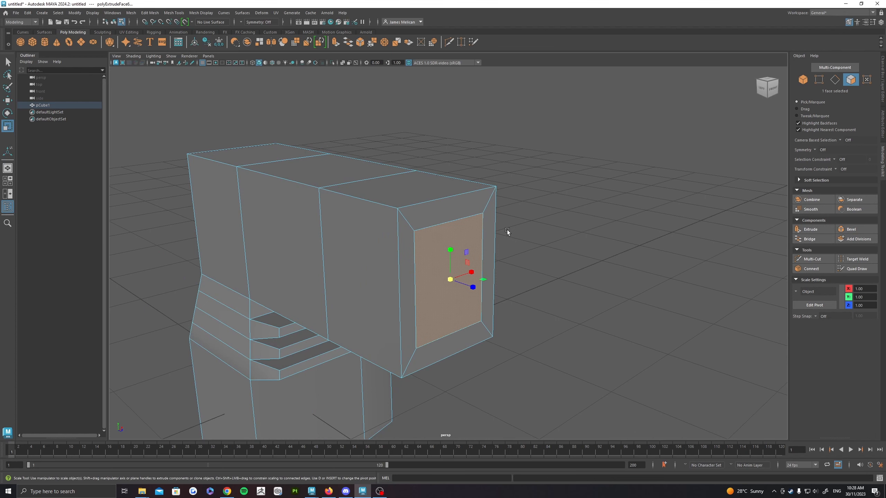
Extrude the inset end face inward along Z to 1.20 with the Move tool to hollow out the arm
key(w)
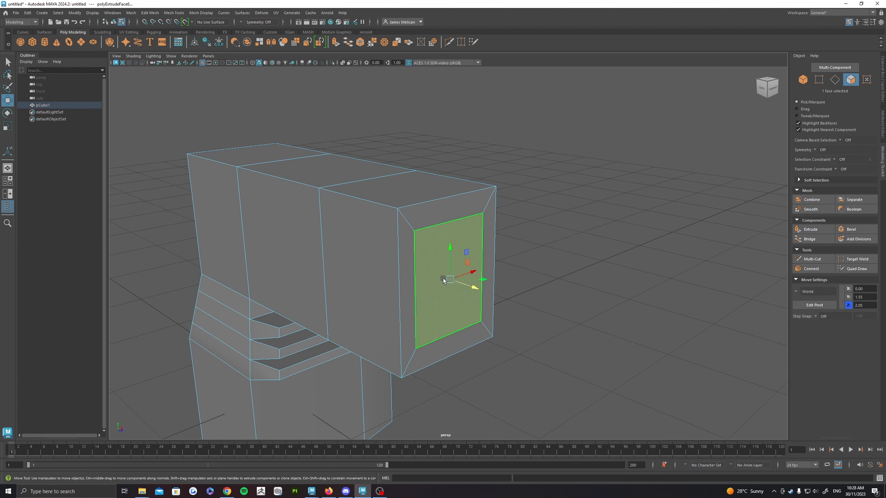
drag(473, 289, 436, 314)
key(ctrl+z)
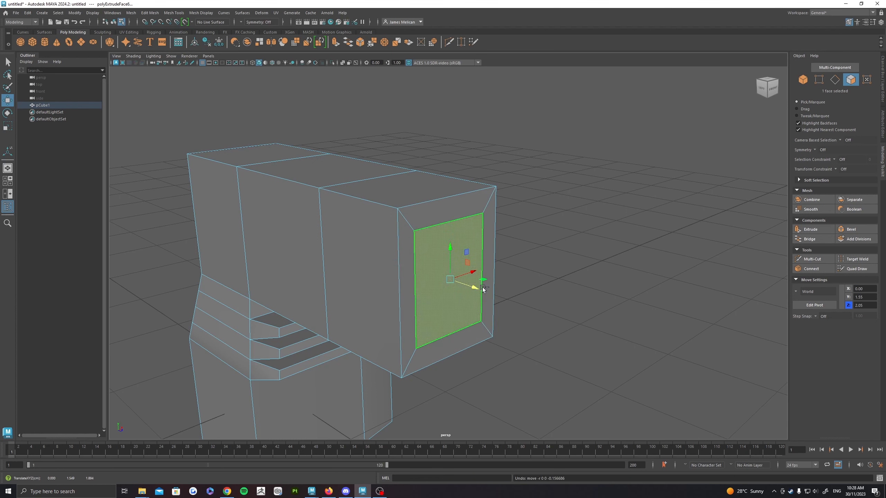
shift+drag(472, 290, 502, 224)
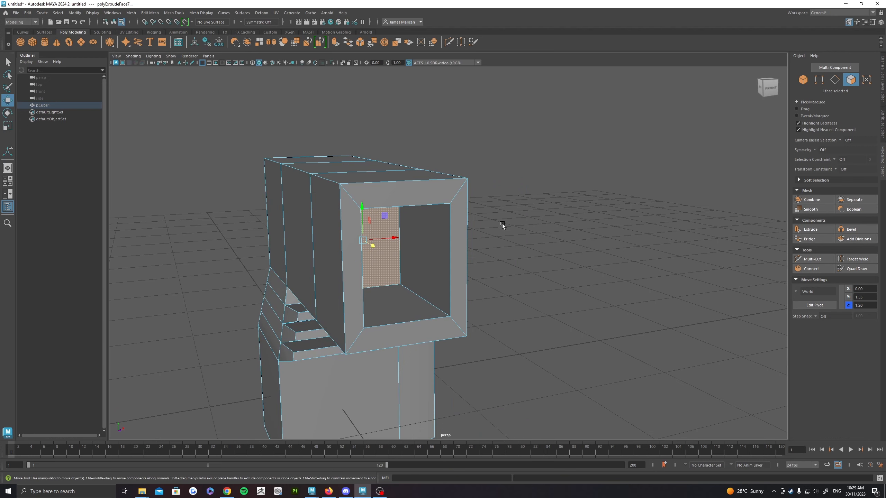
alt+drag(489, 221, 316, 281)
scroll(408, 256, down, 5)
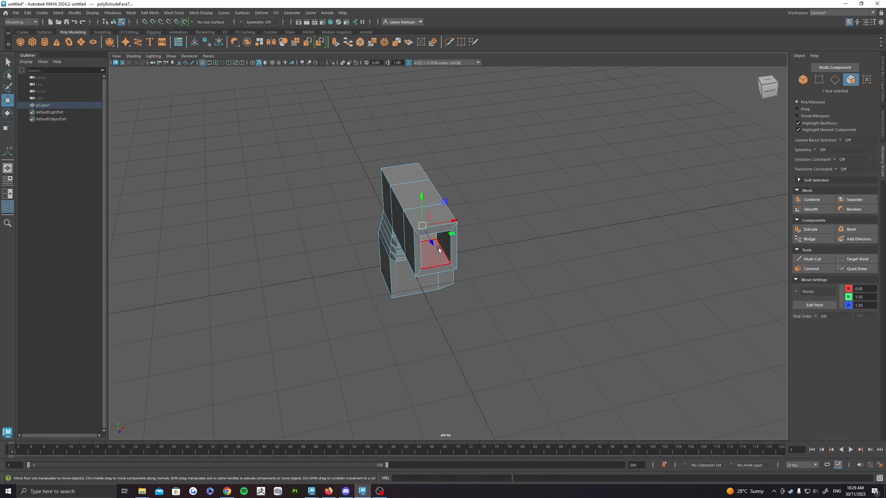
Return to object selection, create a second polygon cube at about X -2.63 beside the model, and scale it up uniformly
alt+drag(396, 236, 424, 216)
right_drag(424, 216, 495, 170)
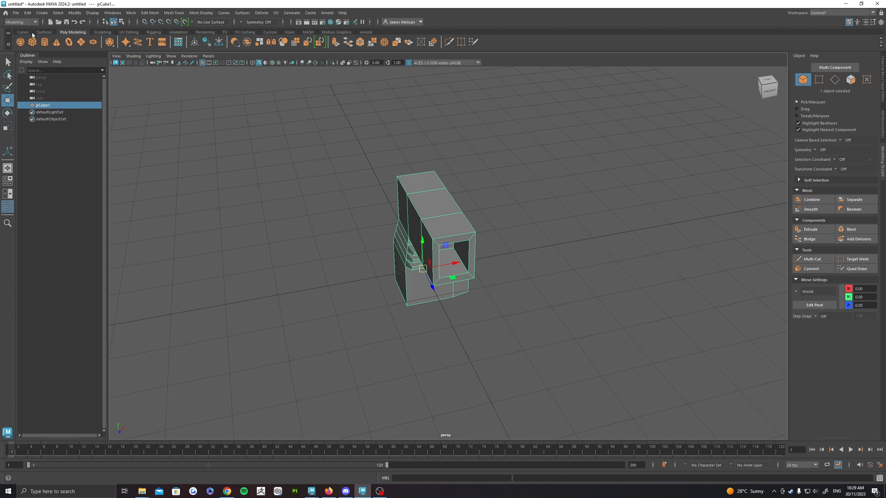
click(32, 42)
drag(455, 264, 332, 265)
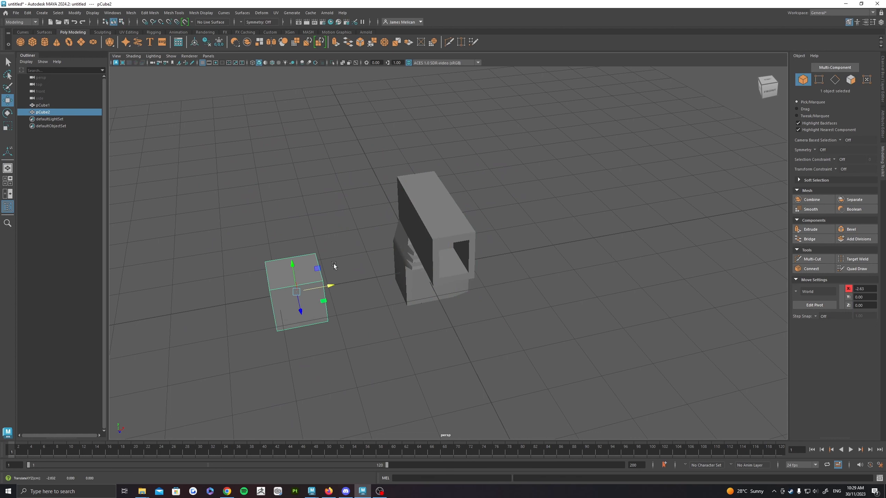
alt+middle_drag(332, 265, 447, 245)
key(r)
drag(412, 269, 451, 265)
key(w)
click(408, 191)
click(395, 235)
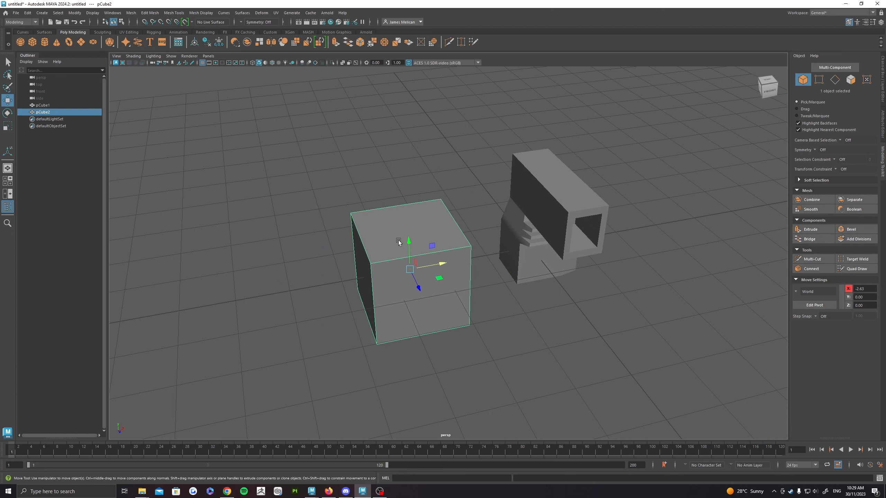
Select one top edge of the new cube in edge mode and bevel it
scroll(400, 220, up, 4)
alt+drag(400, 220, 520, 203)
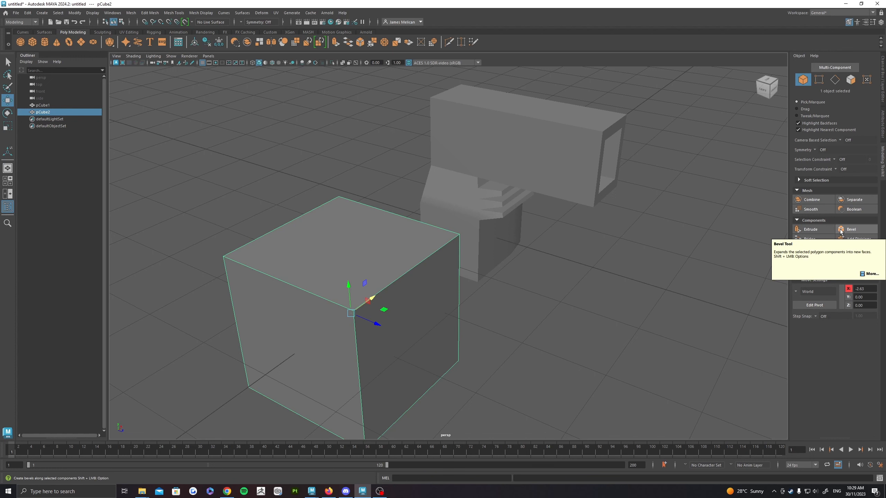
right_drag(363, 238, 364, 205)
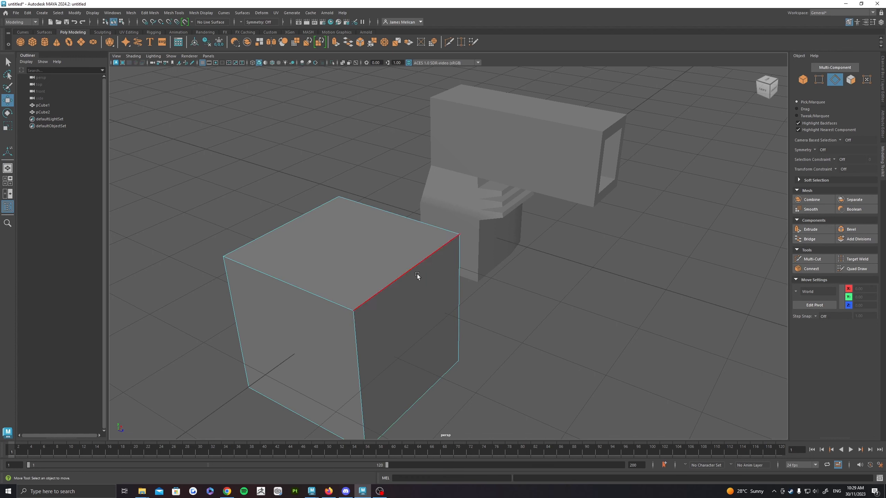
click(388, 284)
alt+drag(317, 306, 648, 209)
click(851, 230)
alt+drag(680, 252, 434, 306)
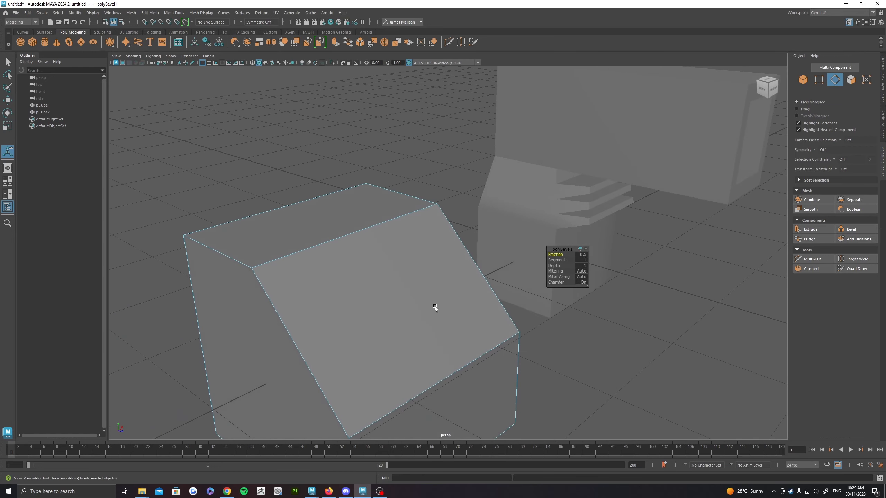
Set the bevel's Fraction to 0.278 and its Segments to 6 for a rounded edge
middle_drag(498, 225, 415, 235)
alt+drag(447, 216, 588, 252)
middle_drag(556, 252, 619, 254)
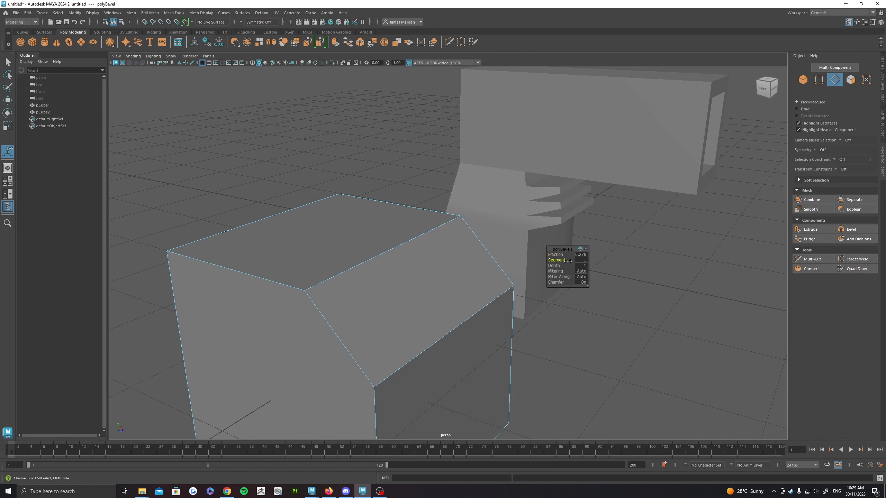
drag(567, 259, 590, 259)
mouse_move(395, 249)
alt+mouse_down()
mouse_move(416, 240)
mouse_move(396, 232)
mouse_move(359, 248)
mouse_move(380, 255)
alt+mouse_up()
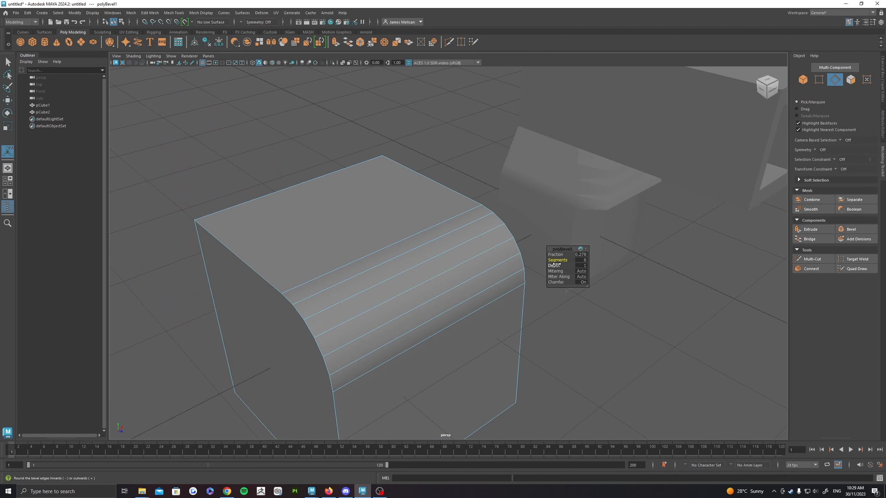
Try a bevel Depth of -1 to curve the edge inward, and undo the Depth change
drag(555, 266, 461, 235)
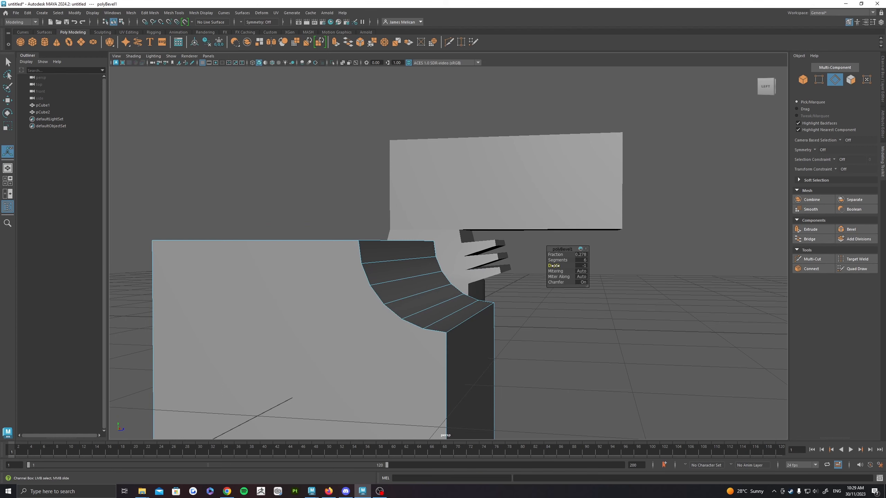
drag(555, 266, 480, 267)
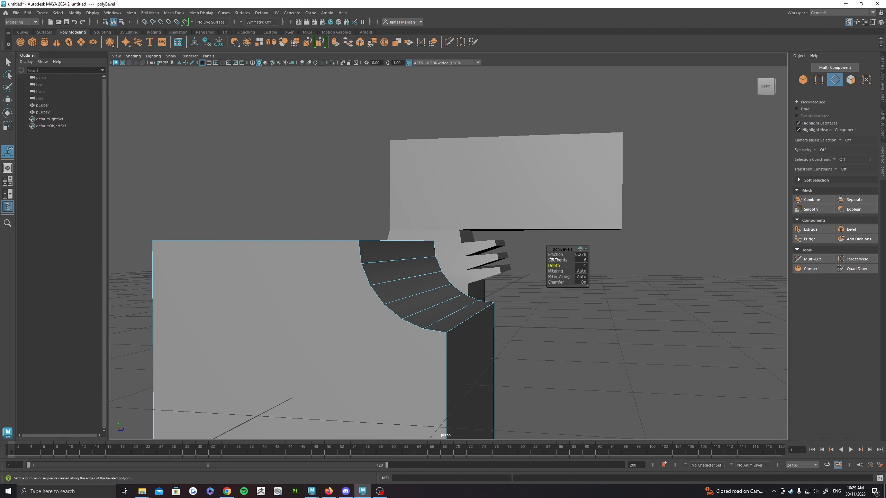
drag(554, 265, 448, 253)
key(ctrl+z)
Undo the bevel settings and the bevel itself to restore the second cube's sharp edge
alt+drag(608, 240, 380, 256)
alt+middle_drag(457, 236, 484, 230)
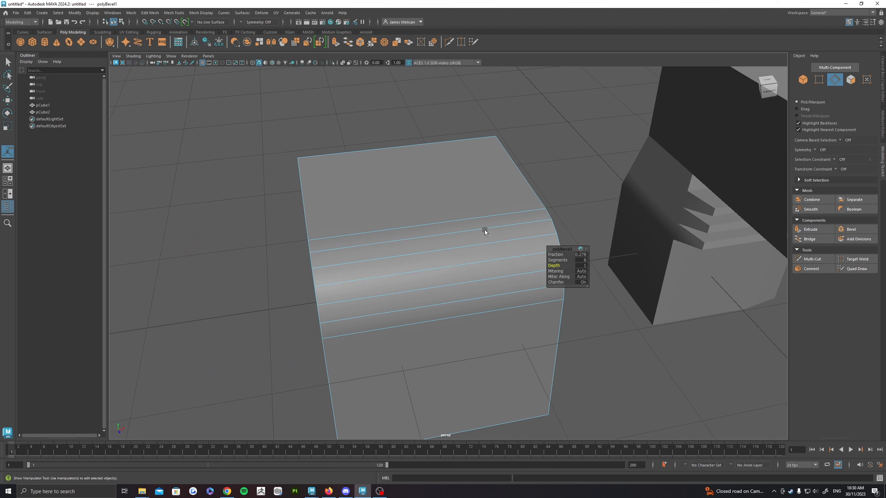
key(ctrl+z)
key(ctrl+z)
key(ctrl+z)
key(ctrl+z)
key(ctrl+z)
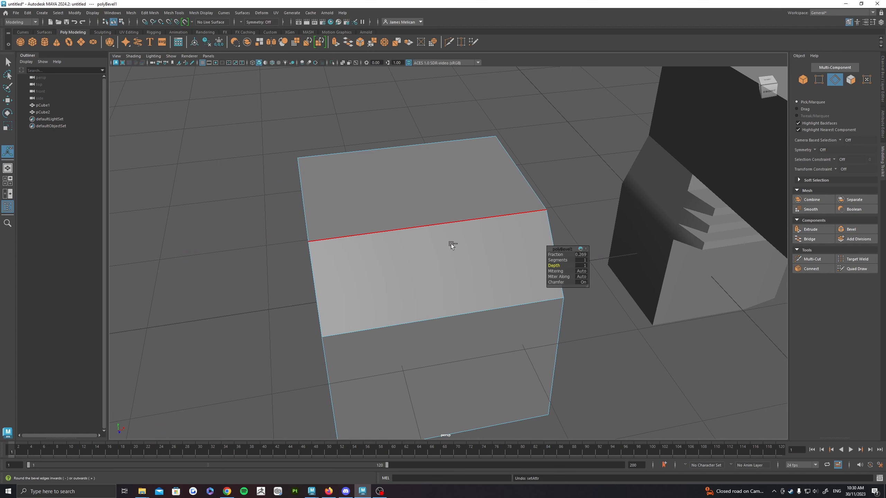
key(ctrl+z)
Select the adjacent top edge on the side facing the first model and bevel it
alt+drag(511, 220, 530, 220)
key(w)
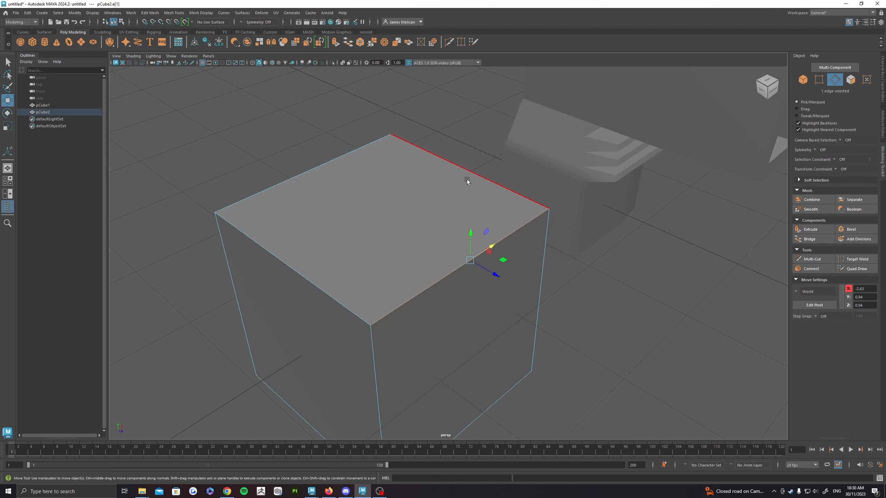
click(466, 180)
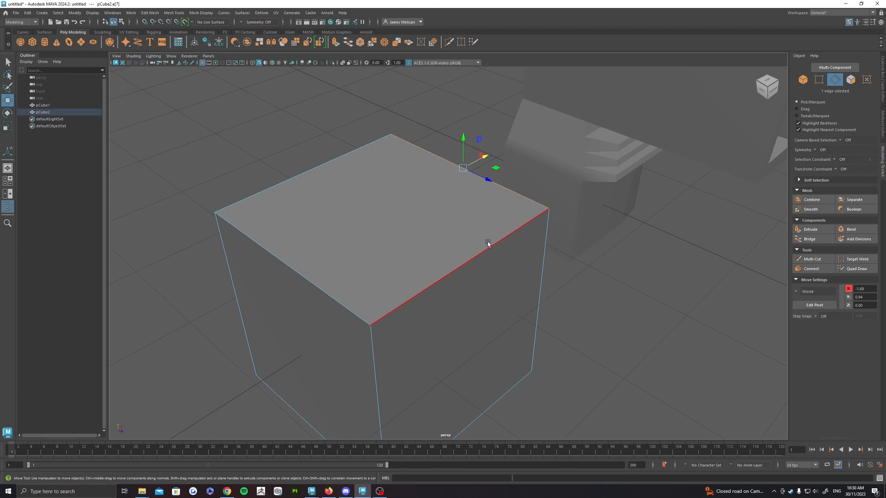
key(ctrl+b)
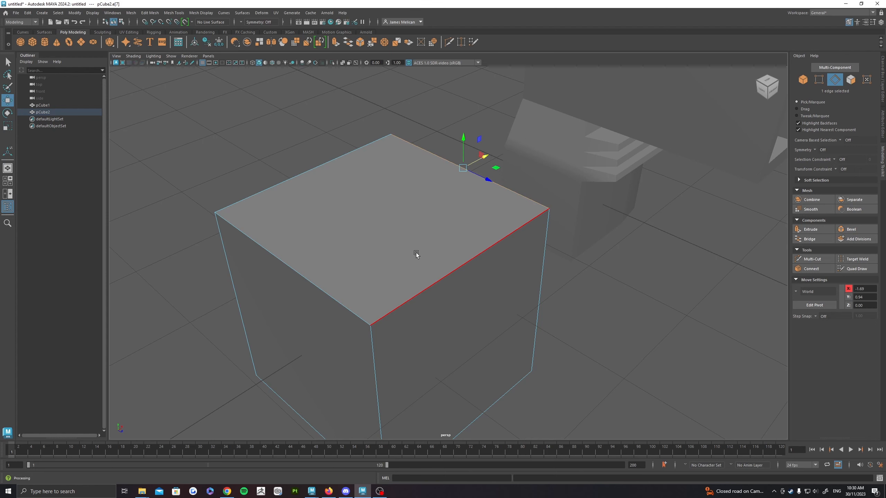
Select all four top edges of the second cube, bevel them together, and lower the Fraction to narrow the bevel
shift+click(469, 257)
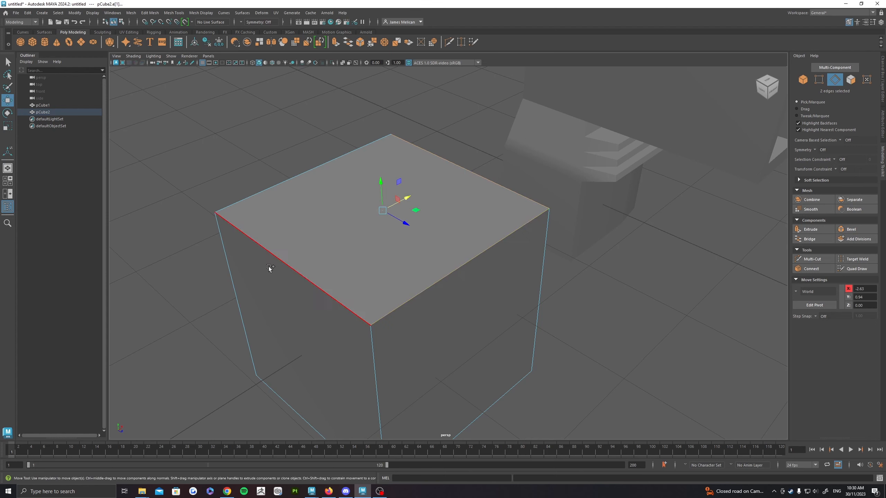
shift+click(279, 179)
shift+click(429, 285)
shift+click(409, 254)
click(853, 229)
alt+drag(497, 237, 562, 252)
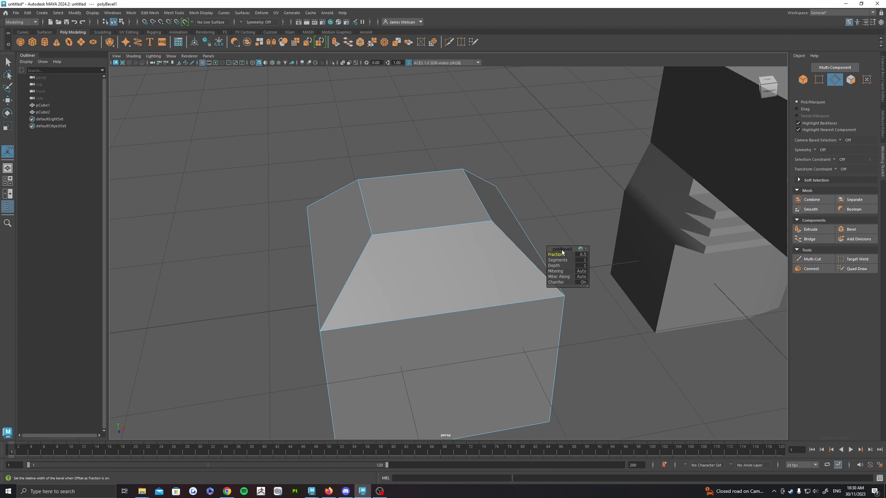
middle_drag(535, 216, 516, 217)
alt+drag(516, 216, 454, 179)
Select the first model and switch it to edge selection, with its long upper arm in view
key(F8)
click(579, 188)
key(w)
scroll(473, 235, up, 5)
scroll(392, 224, down, 5)
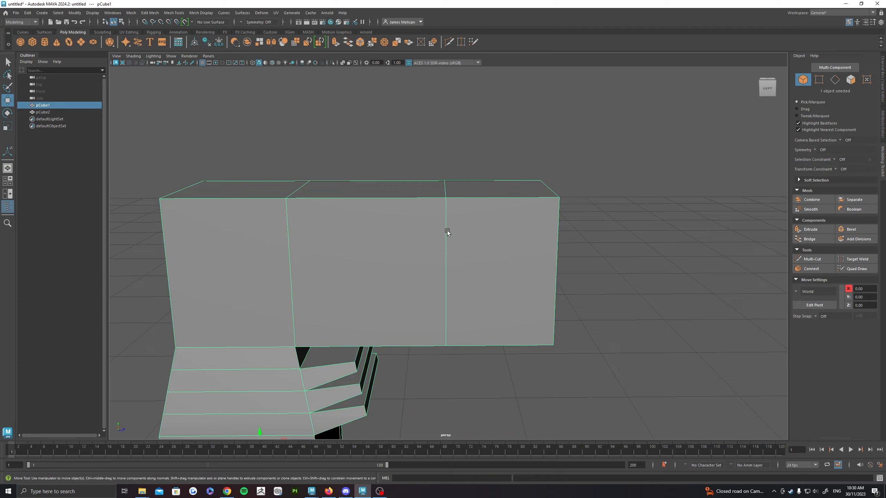
alt+drag(447, 230, 366, 214)
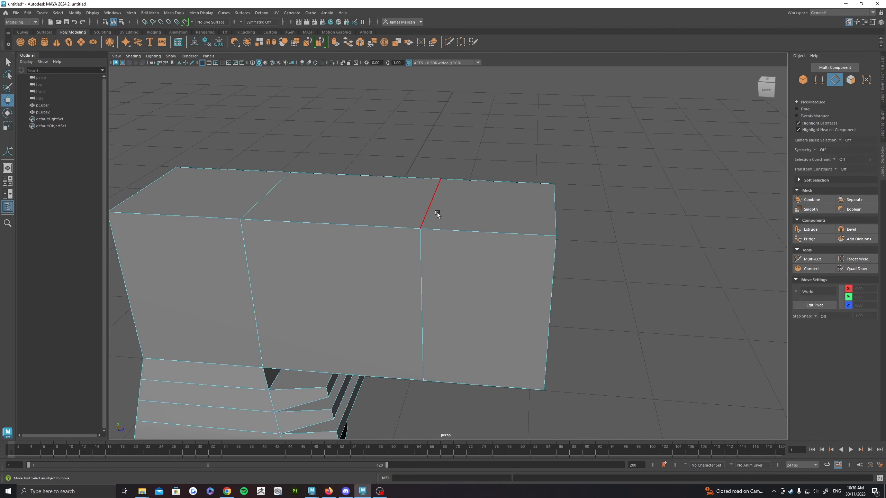
alt+drag(437, 214, 433, 240)
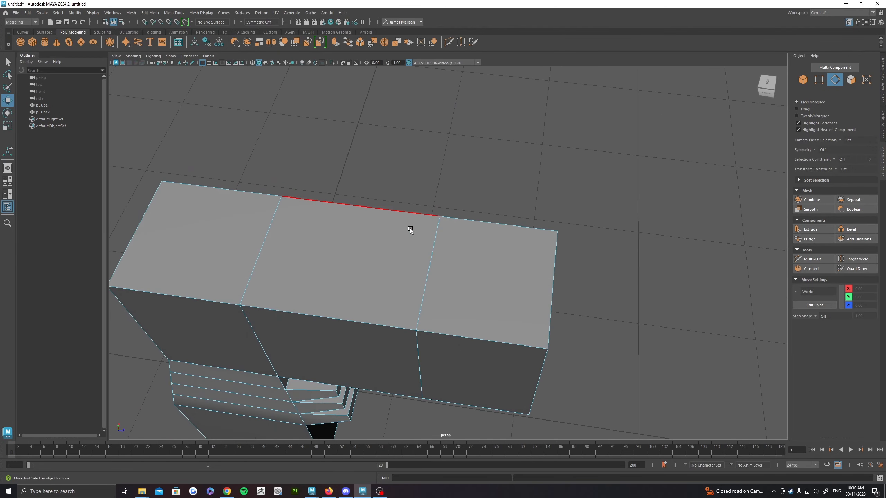
Select the complete edge loop that runs around the arm near its open end
alt+drag(445, 213, 395, 279)
key(q)
alt+right_drag(396, 280, 463, 204)
alt+drag(464, 205, 468, 223)
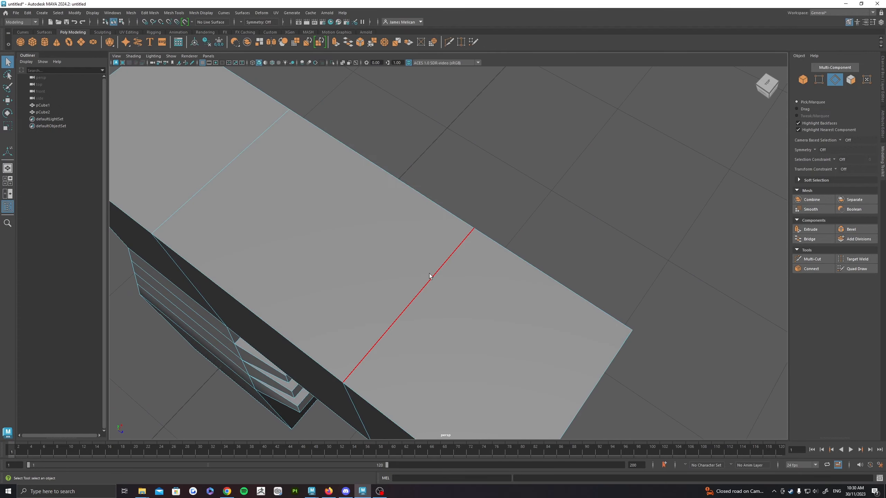
alt+drag(430, 278, 446, 225)
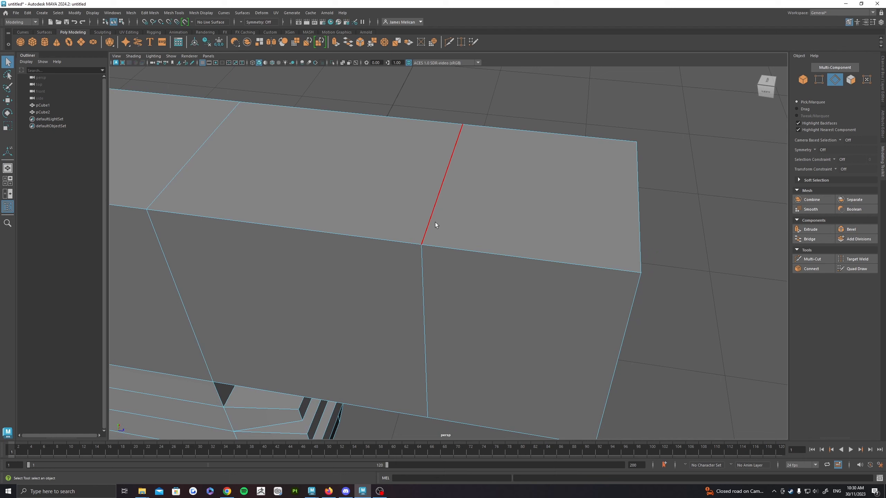
right_drag(443, 191, 438, 176)
click(439, 191)
double_click(442, 178)
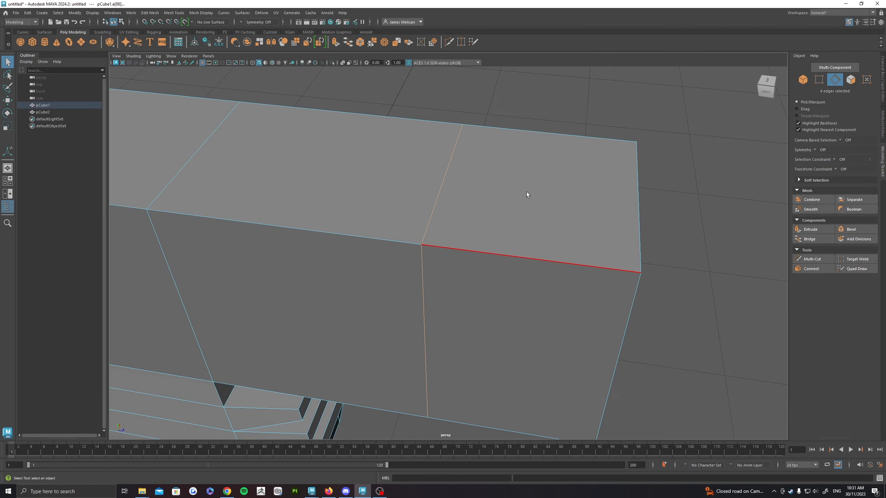
Select the loop edges around the arm near its open end one by one, and bevel them with a Fraction of 0.065
alt+drag(527, 193, 506, 202)
click(444, 195)
click(434, 178)
mouse_move(433, 177)
alt+mouse_down()
mouse_move(387, 175)
mouse_move(447, 176)
mouse_move(435, 188)
alt+mouse_up()
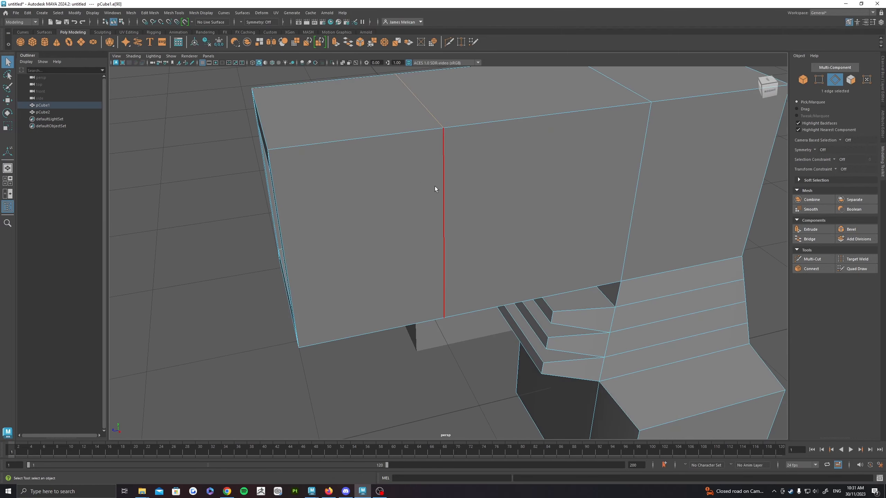
shift+click(437, 190)
alt+drag(491, 267, 470, 213)
shift+click(466, 201)
click(851, 230)
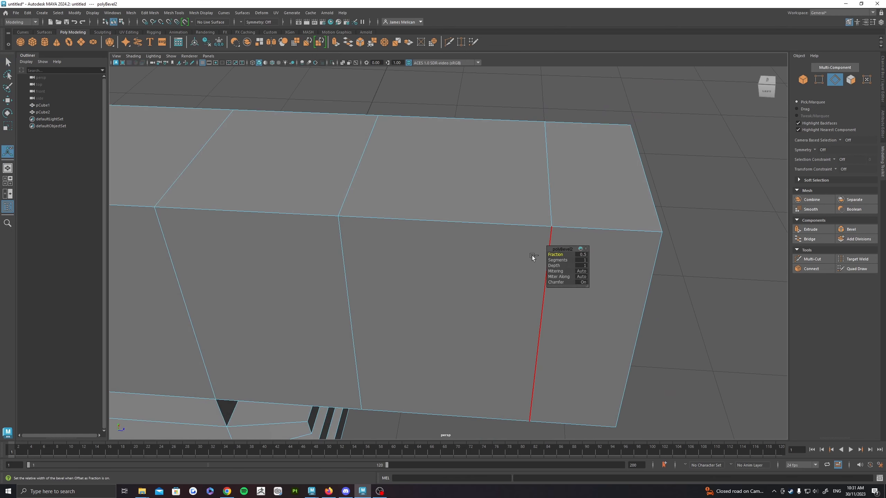
middle_drag(532, 256, 376, 252)
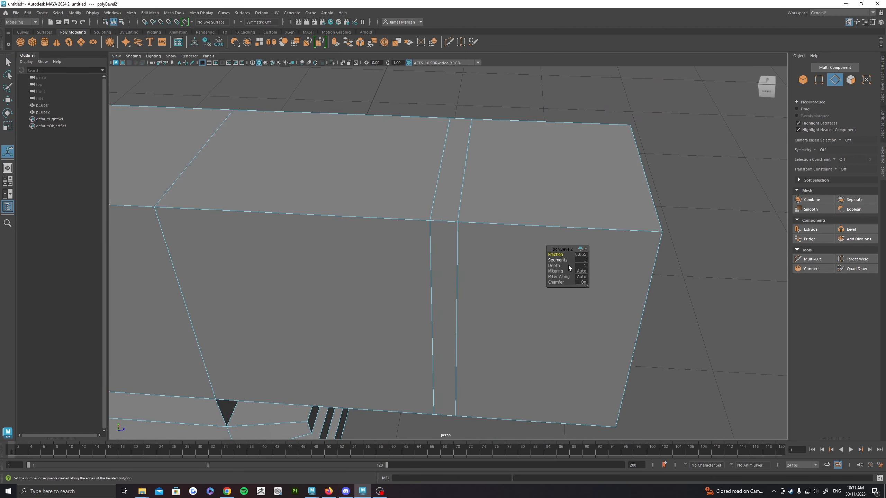
Try 7 Segments on the bevel around the arm, and return Segments to 1
middle_drag(557, 261, 569, 259)
alt+drag(569, 258, 466, 220)
scroll(466, 219, down, 5)
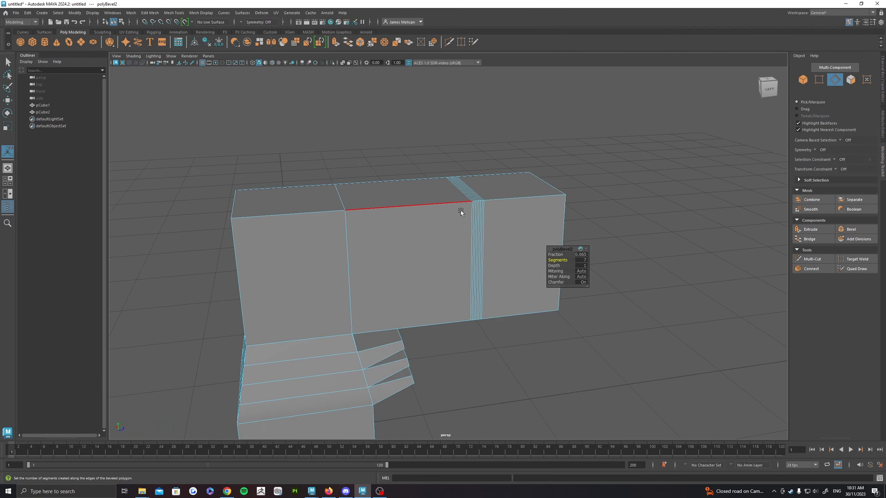
alt+drag(517, 164, 488, 206)
alt+middle_drag(328, 242, 401, 211)
alt+drag(402, 211, 380, 194)
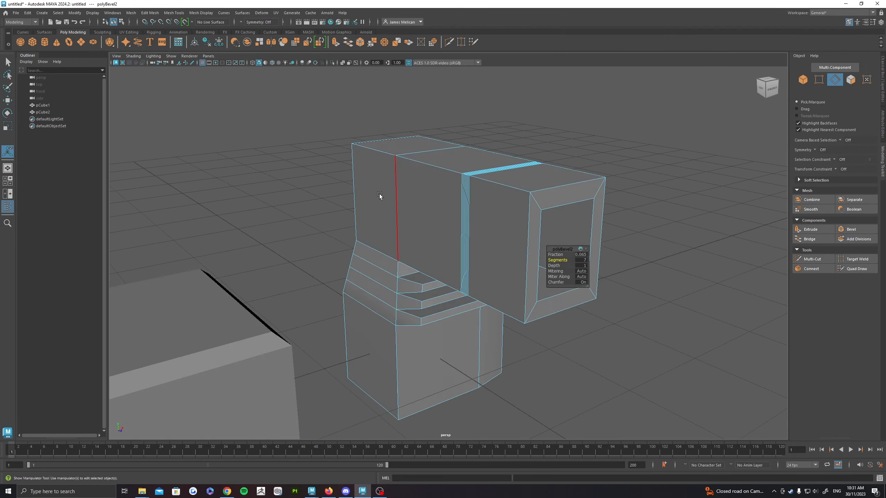
alt+middle_drag(408, 197, 488, 182)
alt+drag(487, 182, 506, 204)
alt+middle_drag(566, 174, 387, 204)
scroll(387, 205, up, 5)
alt+drag(401, 235, 464, 218)
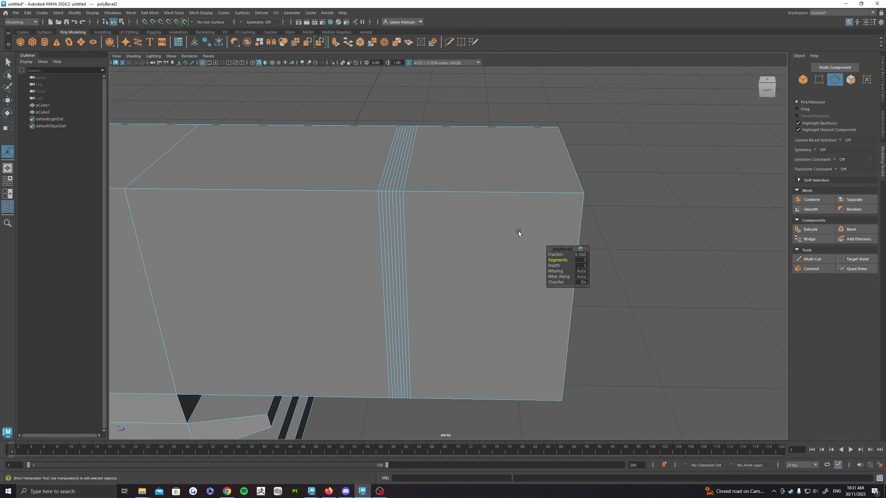
scroll(391, 198, up, 4)
alt+middle_drag(438, 191, 538, 215)
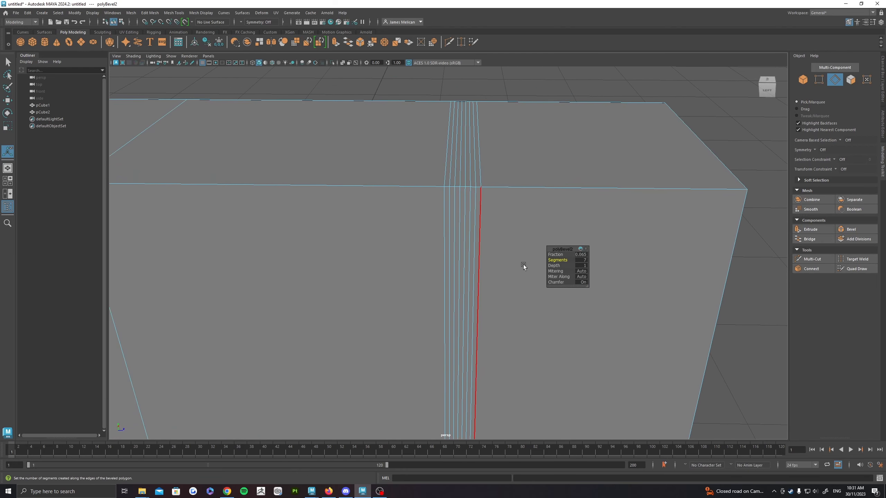
alt+middle_drag(474, 192, 456, 210)
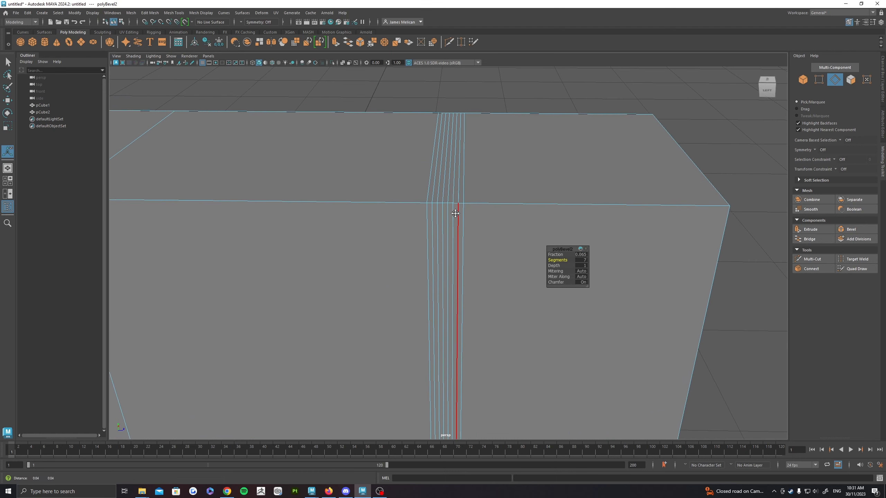
drag(559, 260, 376, 261)
drag(558, 260, 533, 260)
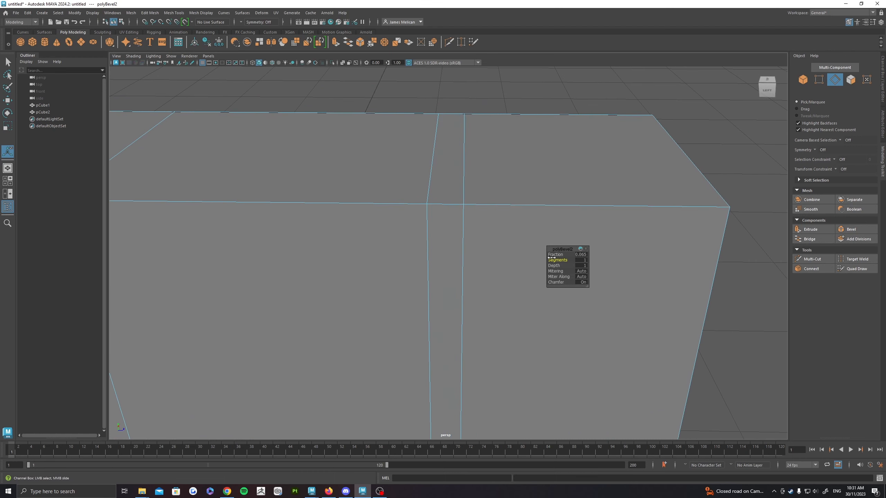
Switch to face selection and select the narrow bevel face on the arm's top, extending the selection to the whole model
right_drag(466, 159, 466, 173)
click(448, 152)
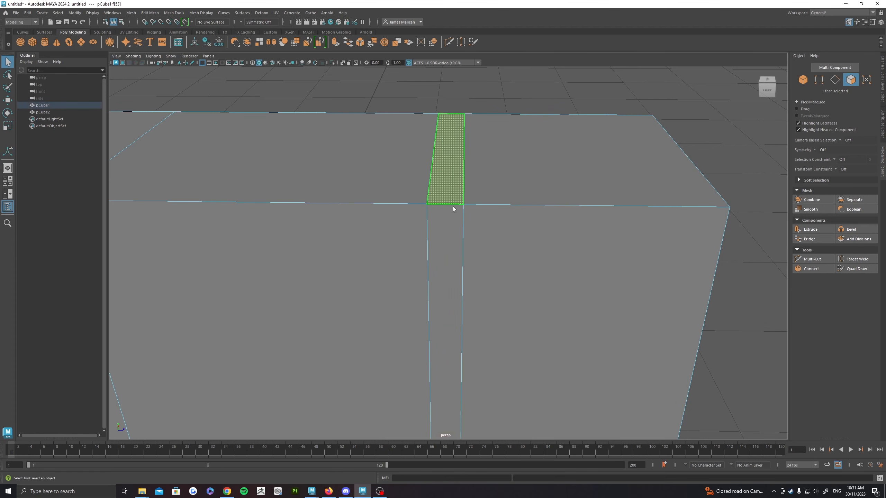
alt+drag(436, 178, 443, 225)
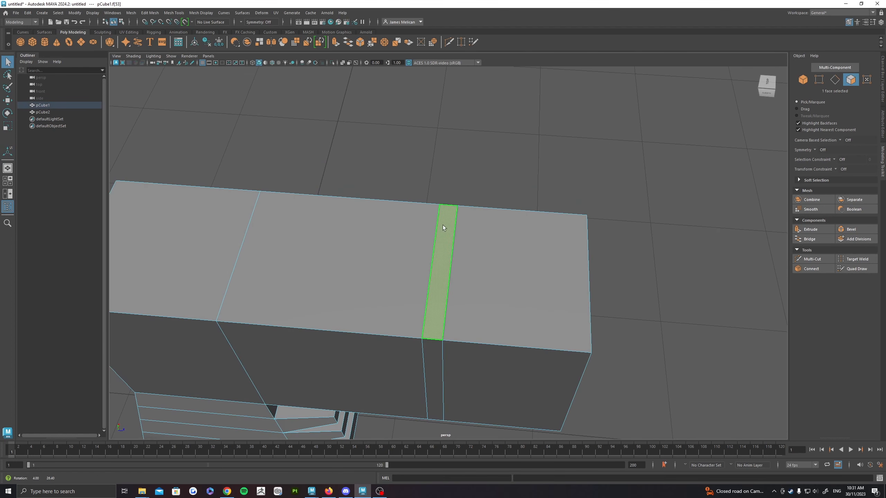
scroll(447, 258, up, 3)
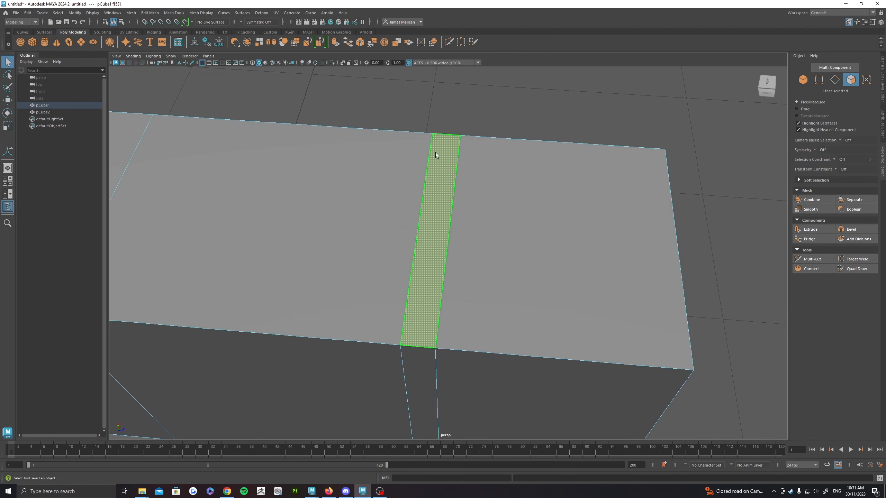
alt+drag(429, 204, 425, 272)
double_click(424, 220)
scroll(434, 237, down, 6)
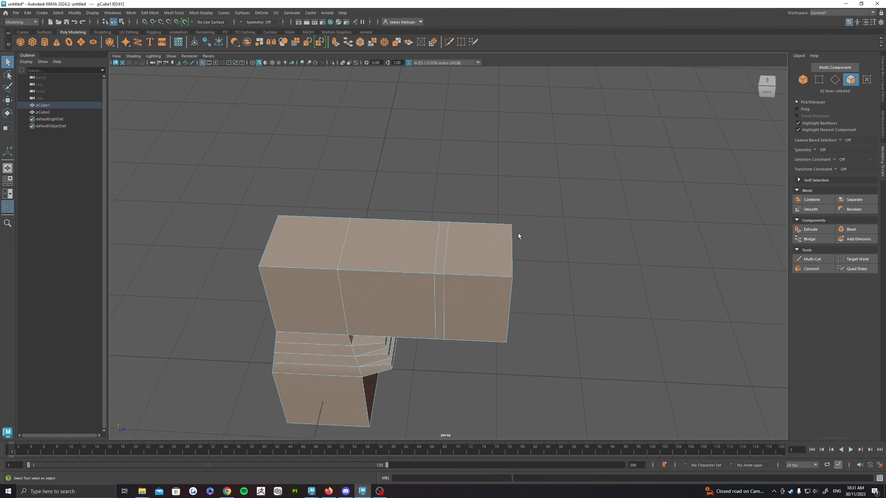
Select only the narrow bevel face on the arm's top and try to extend the selection around the strip
mouse_move(518, 235)
alt+mouse_down()
mouse_move(364, 196)
mouse_move(446, 188)
mouse_move(507, 241)
alt+mouse_up()
scroll(454, 248, up, 5)
alt+drag(447, 246, 436, 208)
click(433, 212)
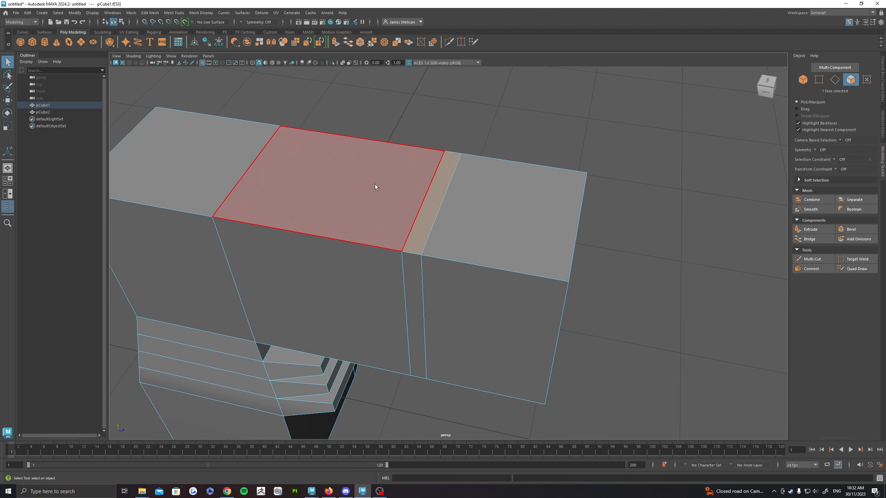
click(375, 184)
click(429, 212)
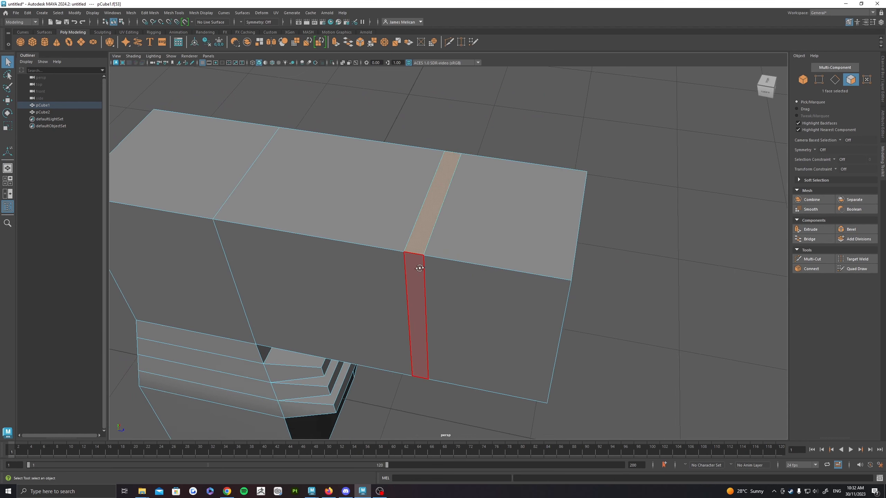
alt+drag(417, 262, 426, 258)
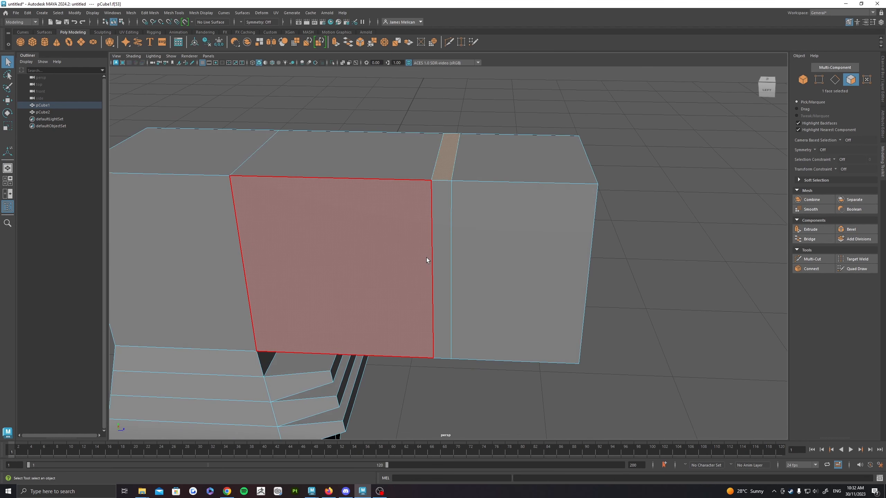
double_click(442, 208)
alt+drag(452, 281, 474, 304)
Select the ring of four faces around the arm's middle section, and clear the selection
click(396, 229)
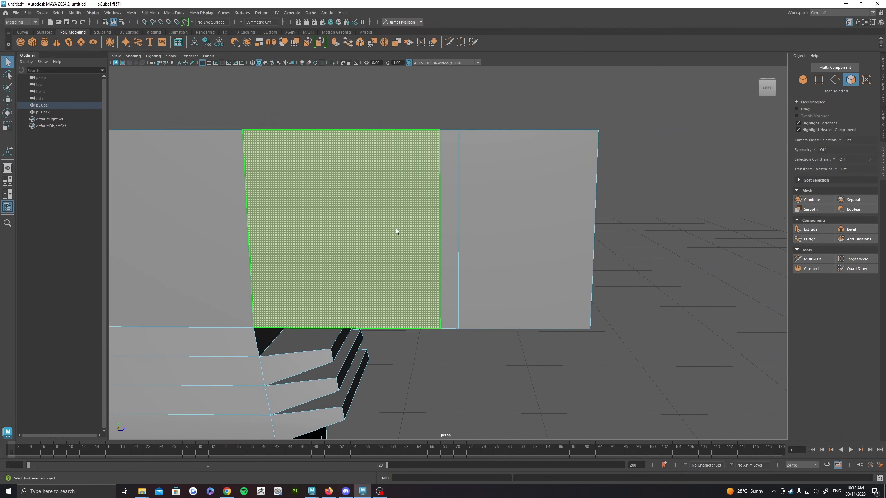
alt+drag(396, 230, 391, 257)
shift+double_click(390, 256)
alt+drag(515, 229, 525, 195)
scroll(525, 192, down, 4)
alt+drag(474, 244, 427, 227)
scroll(444, 243, down, 4)
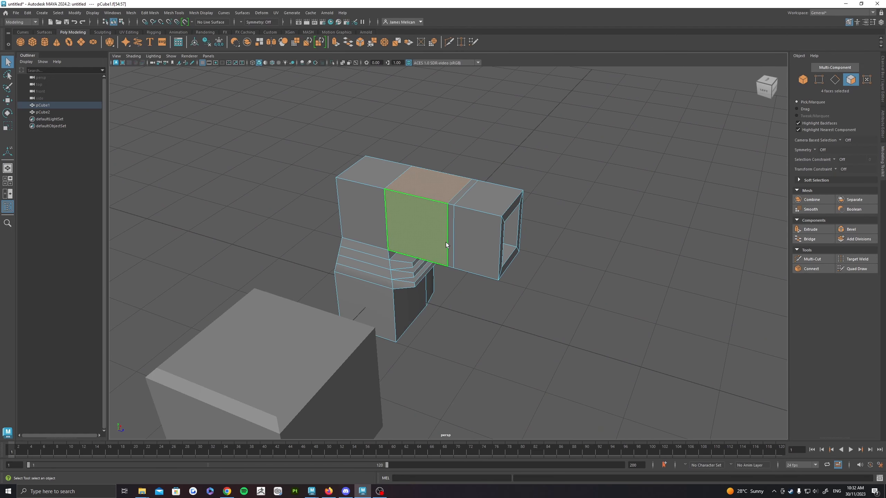
alt+middle_drag(447, 246, 465, 223)
alt+drag(480, 271, 518, 301)
scroll(519, 301, up, 3)
alt+middle_drag(518, 301, 479, 277)
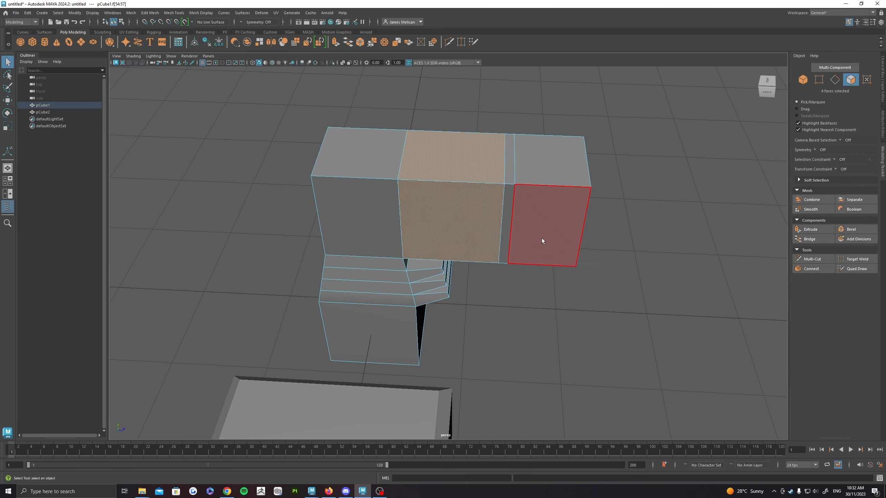
alt+middle_drag(538, 321, 516, 364)
click(488, 333)
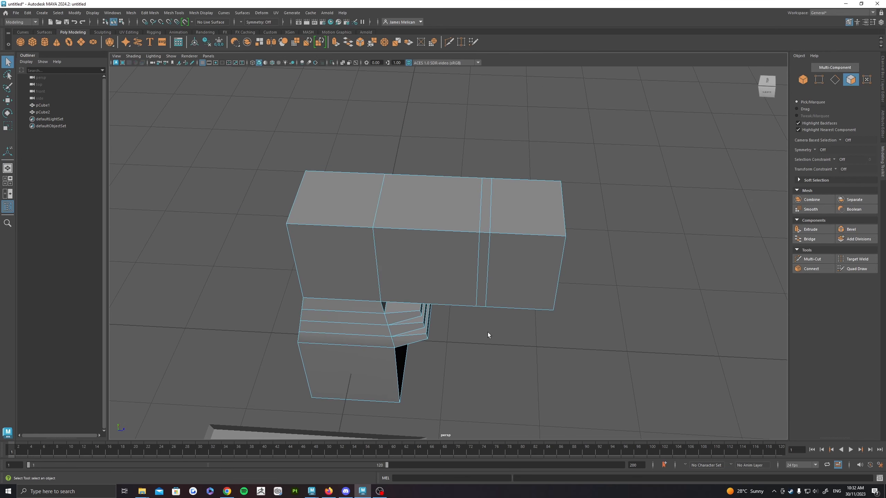
Activate the Multi-Cut tool and try starting a cut at the upper corner of the arm's narrow strip
scroll(487, 332, up, 3)
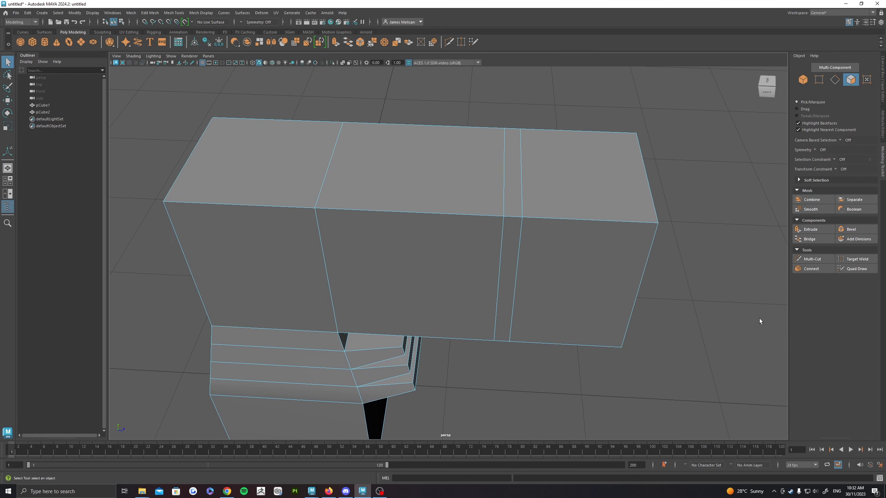
click(807, 261)
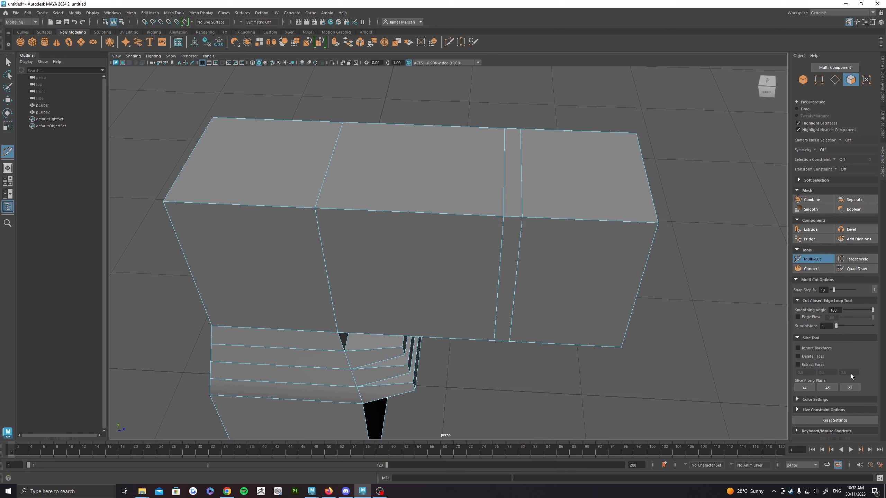
click(504, 216)
key(Escape)
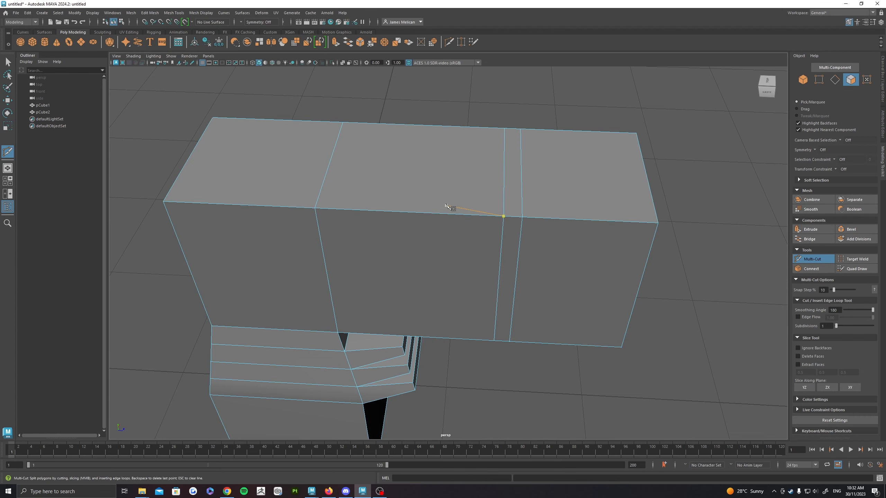
click(503, 215)
alt+middle_drag(429, 231, 462, 300)
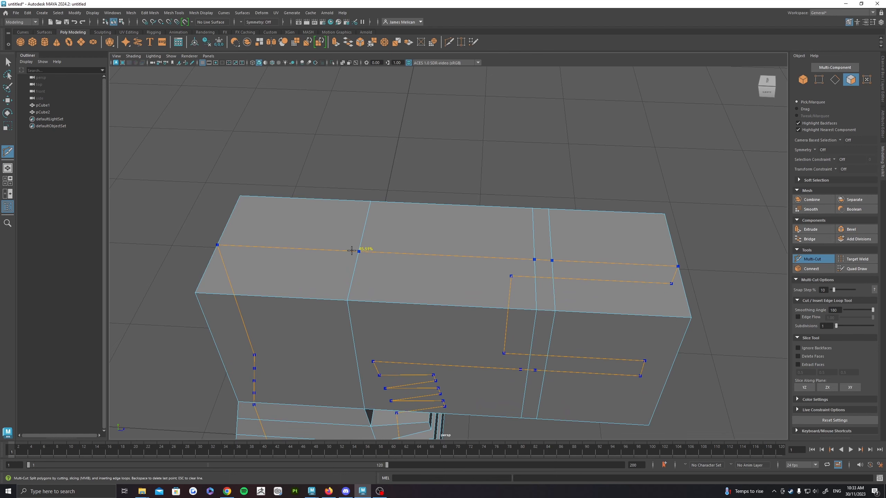
Insert an edge loop around the arm's middle section beside the narrow strip, and exit Multi-Cut
ctrl+click(499, 307)
alt+drag(519, 233, 453, 223)
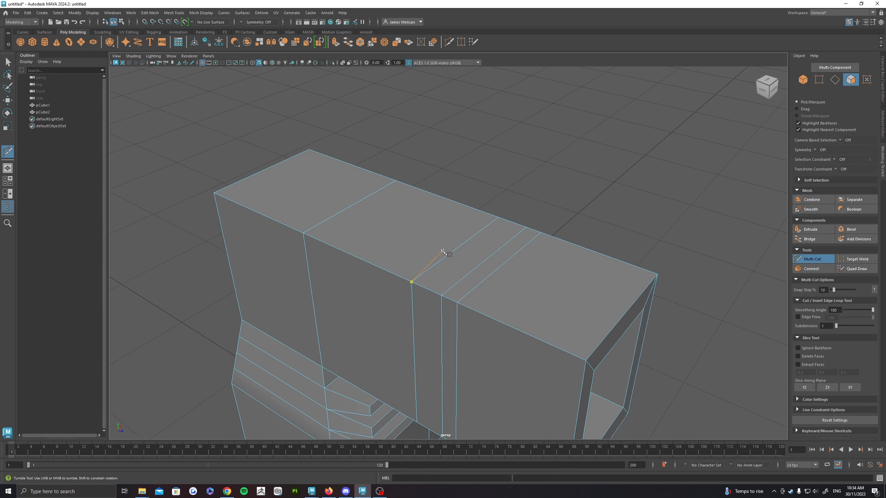
alt+drag(442, 250, 524, 263)
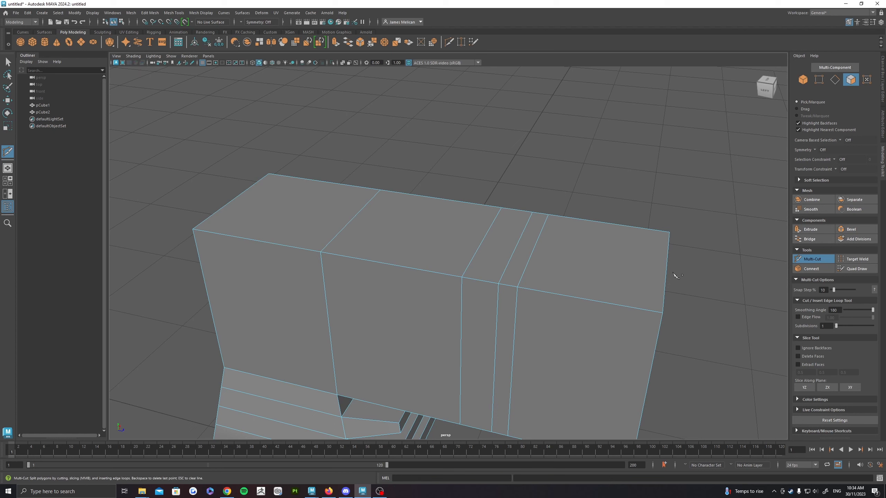
click(518, 287)
click(815, 259)
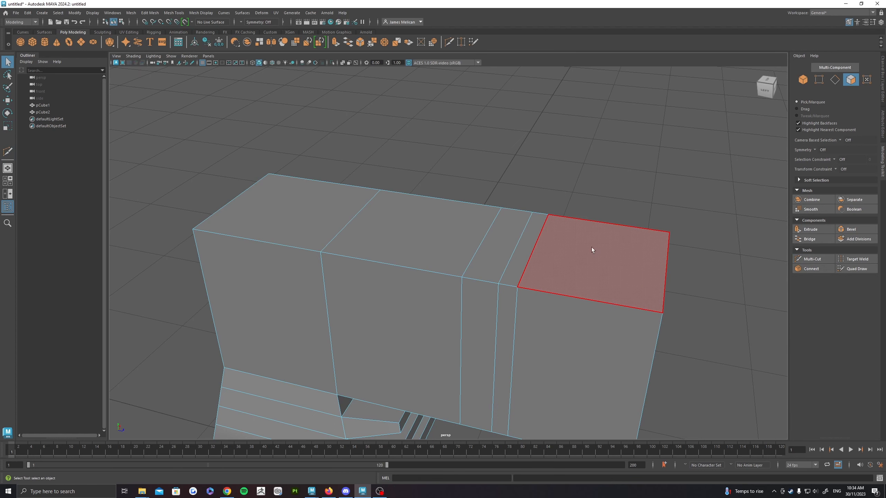
click(813, 260)
click(669, 233)
key(w)
key(q)
key(w)
key(e)
key(q)
Switch to edge selection and select the whole edge loop around the arm beside the narrow strip
right_drag(474, 245, 478, 217)
double_click(478, 257)
alt+drag(487, 259, 524, 244)
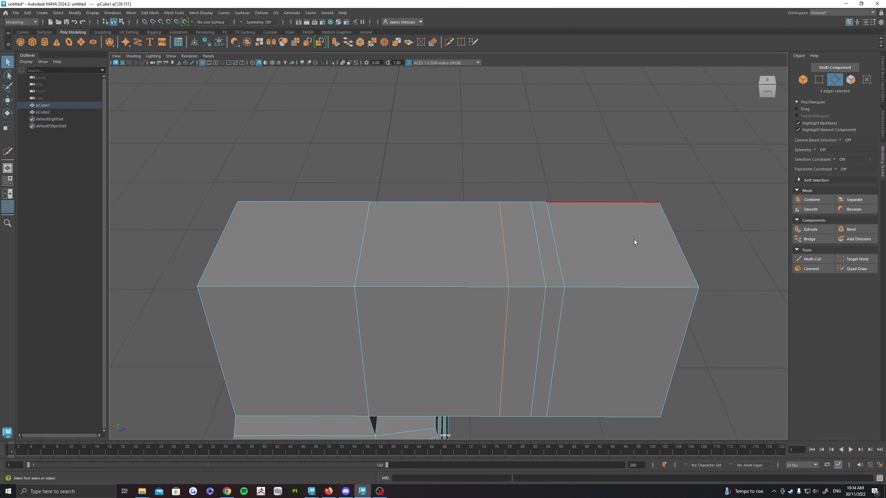
Insert a Multi-Cut edge loop at exactly 50% of the arm's wide middle section
click(812, 259)
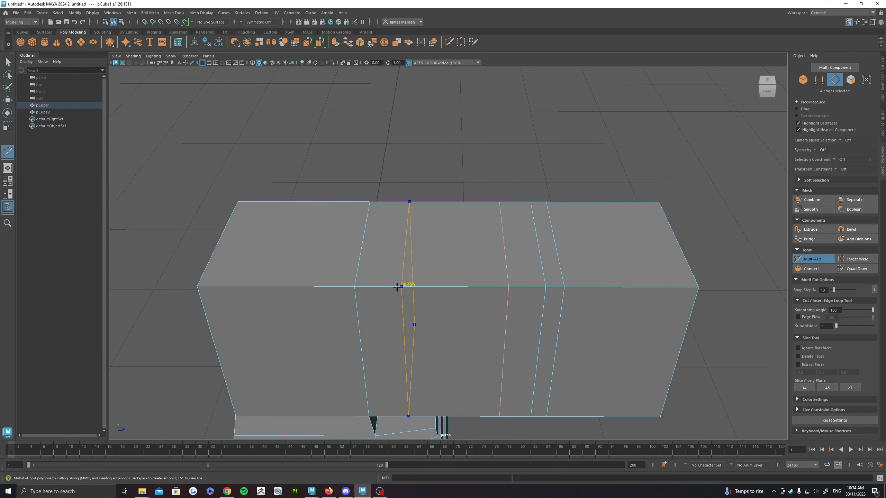
ctrl+middle_click(378, 285)
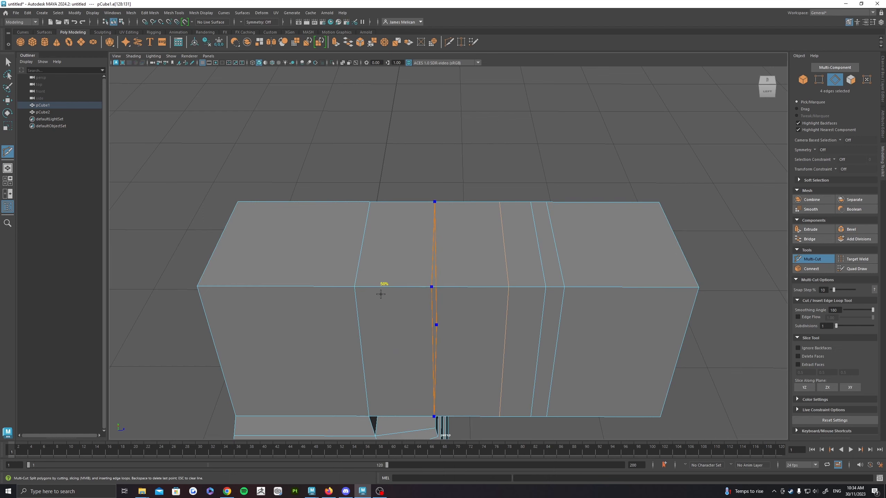
ctrl+middle_click(380, 294)
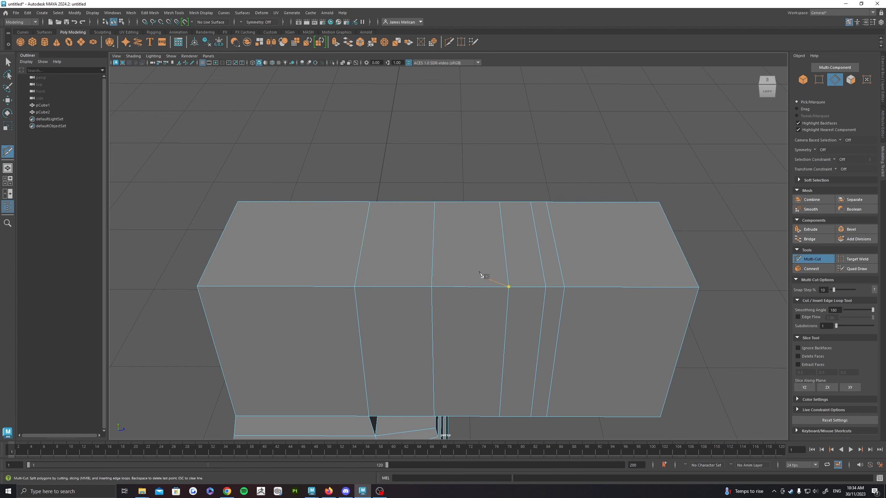
Insert three edge loops with Multi-Cut around the arm's closed end section, dividing it into four narrow bands
alt+drag(482, 277, 463, 197)
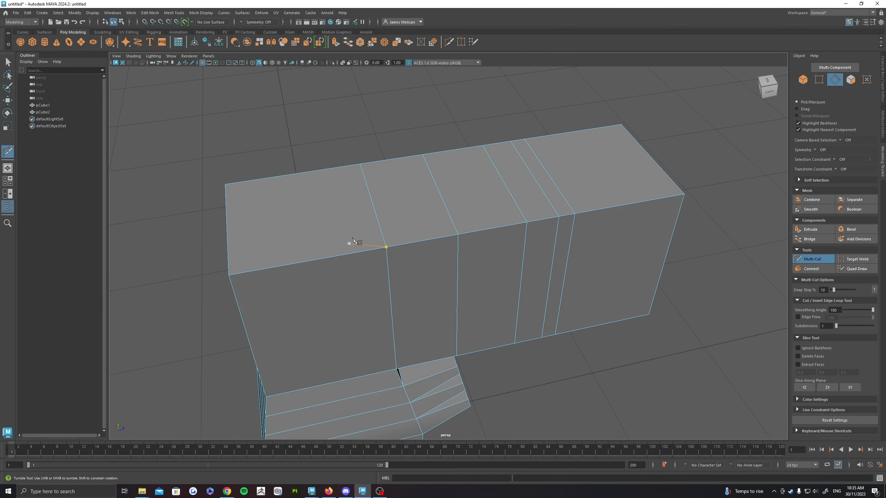
alt+drag(353, 241, 420, 234)
ctrl+click(408, 222)
ctrl+click(365, 226)
ctrl+click(442, 222)
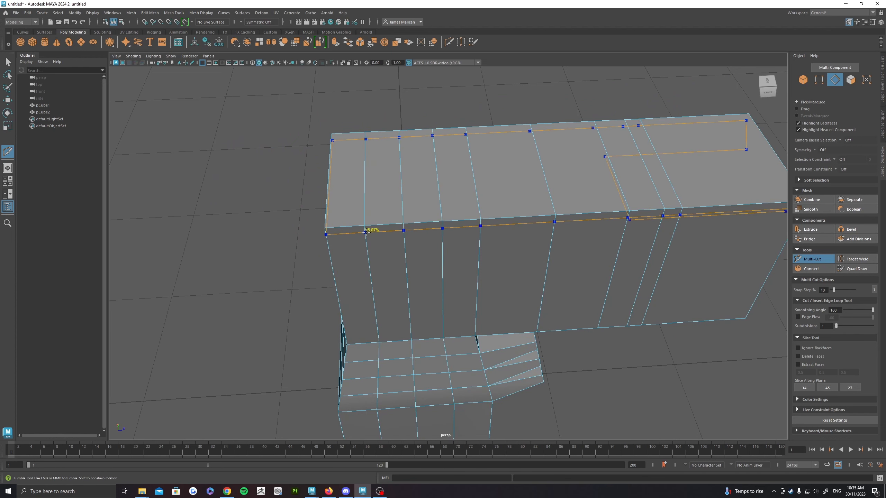
Exit Multi-Cut and select the new narrow faces on the arm's top singly, ending with the one nearest the middle section
key(w)
key(F11)
click(351, 177)
click(417, 178)
click(458, 192)
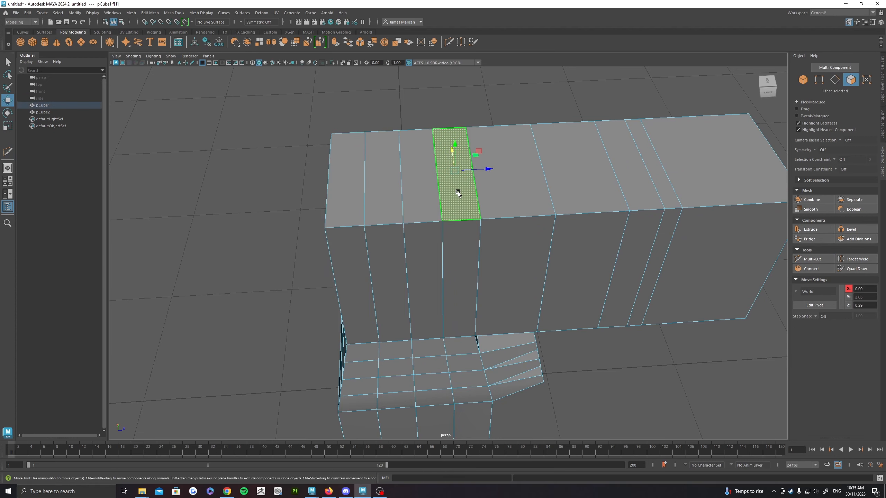
Return to object selection and select the separate bevelled cube
scroll(505, 249, down, 3)
alt+drag(469, 245, 405, 234)
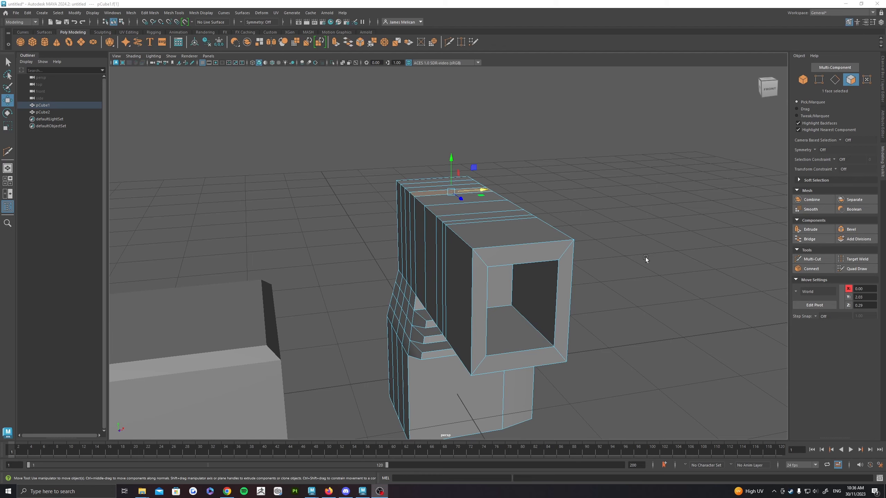
alt+drag(514, 168, 687, 188)
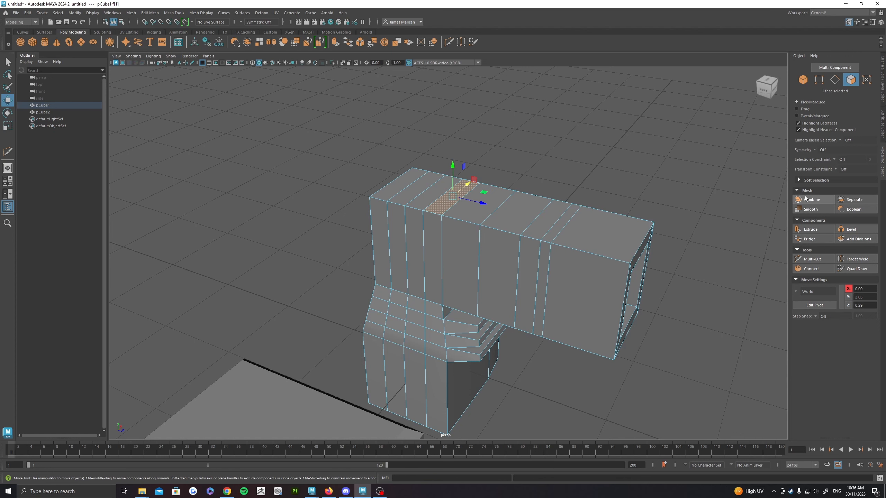
scroll(439, 175, down, 4)
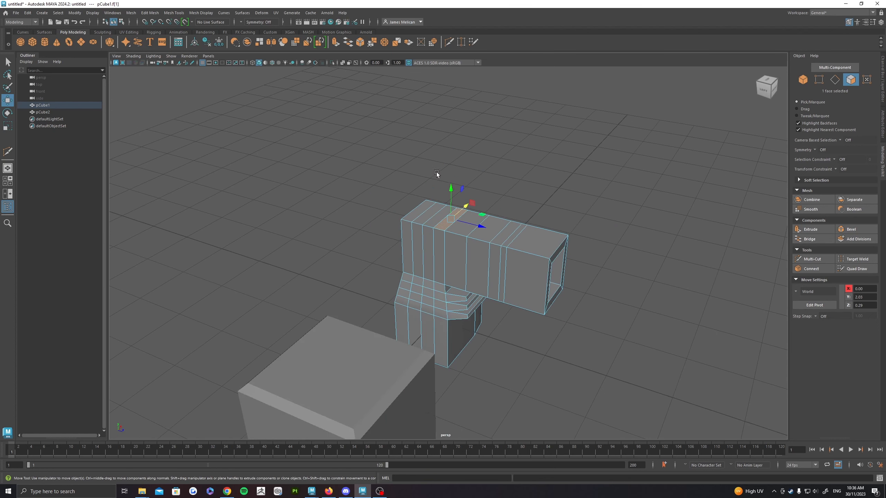
alt+drag(484, 187, 447, 203)
key(F8)
alt+drag(513, 163, 484, 241)
click(464, 290)
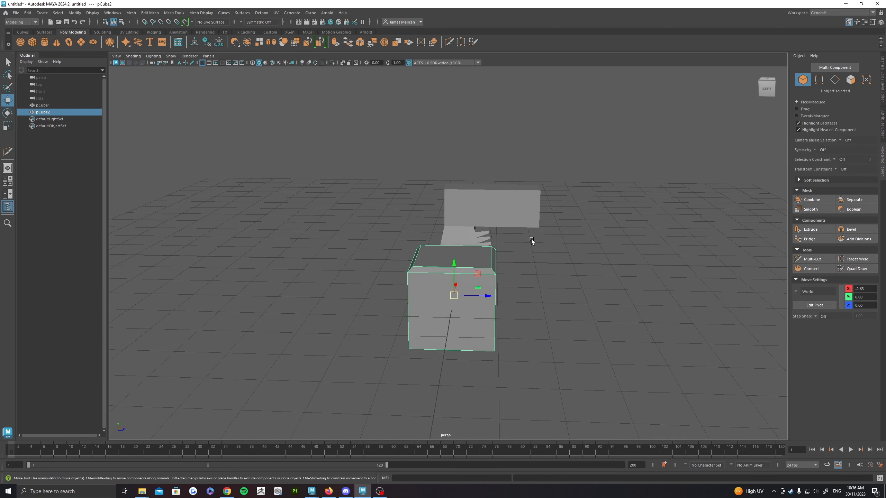
Duplicate the bevelled cube by moving a copy to Y 1.84, Z 4.51, and delete that copy
mouse_move(480, 278)
shift+mouse_down()
mouse_move(615, 200)
mouse_move(504, 200)
mouse_move(572, 192)
mouse_move(530, 224)
mouse_move(568, 268)
mouse_move(576, 245)
shift+mouse_up()
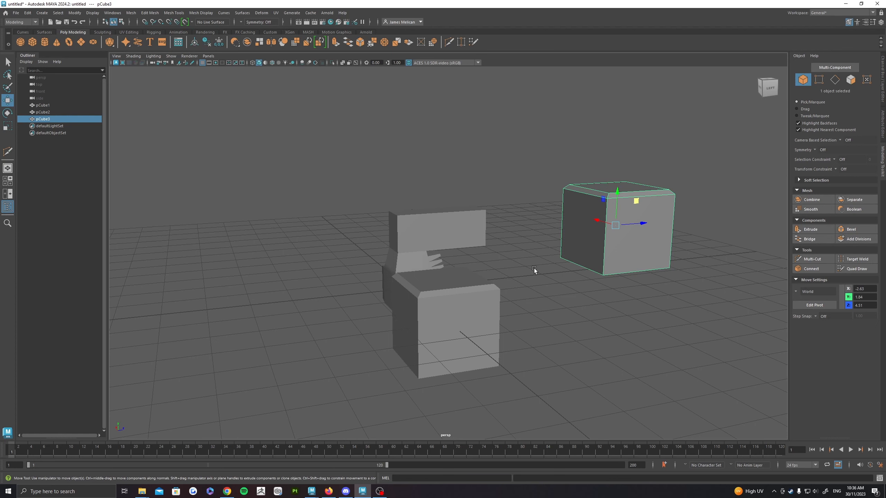
alt+drag(582, 275, 514, 290)
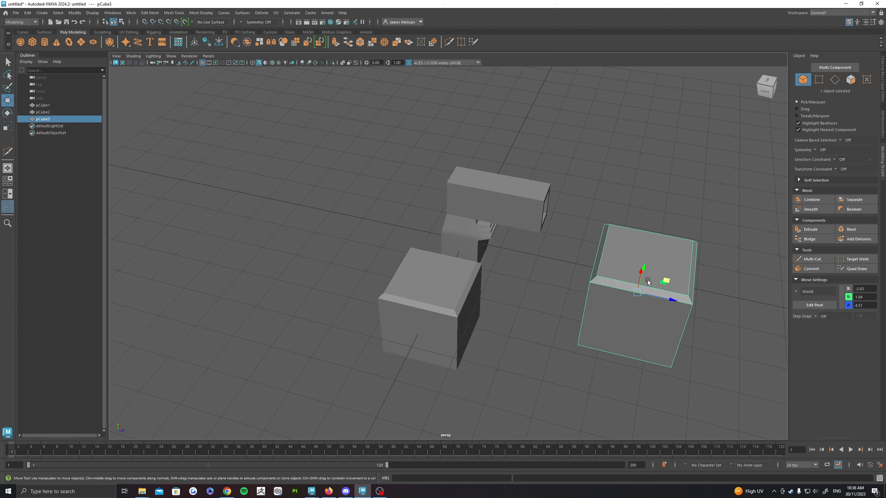
key(Delete)
Duplicate the bevelled cube and move the copy away from the original to Z 4.94
click(461, 306)
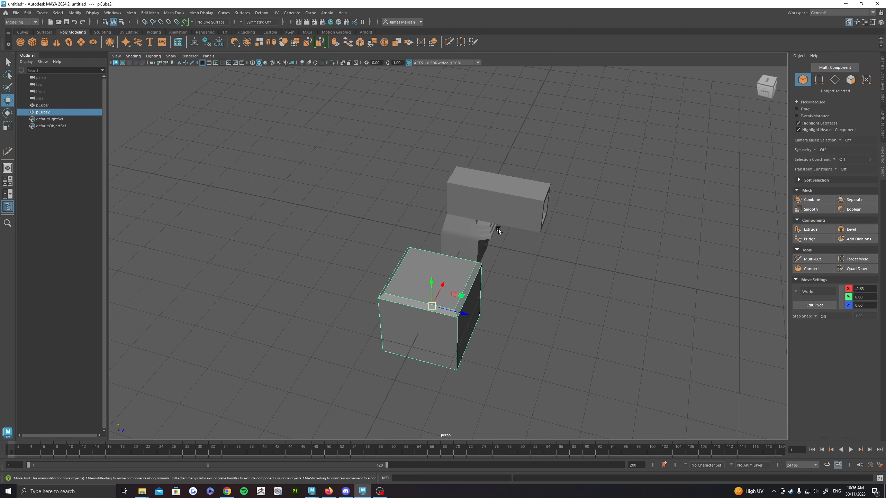
alt+drag(498, 229, 496, 259)
alt+drag(457, 285, 474, 257)
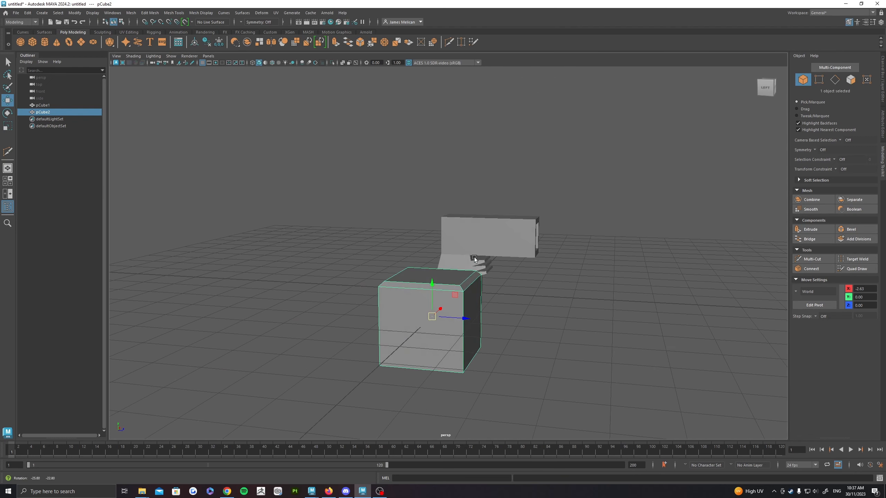
key(ctrl+d)
drag(458, 297, 663, 244)
Raise the original bevelled cube to Y 3.74 and its copy to Y 4.96
alt+drag(663, 245, 429, 247)
click(381, 277)
drag(348, 288, 344, 109)
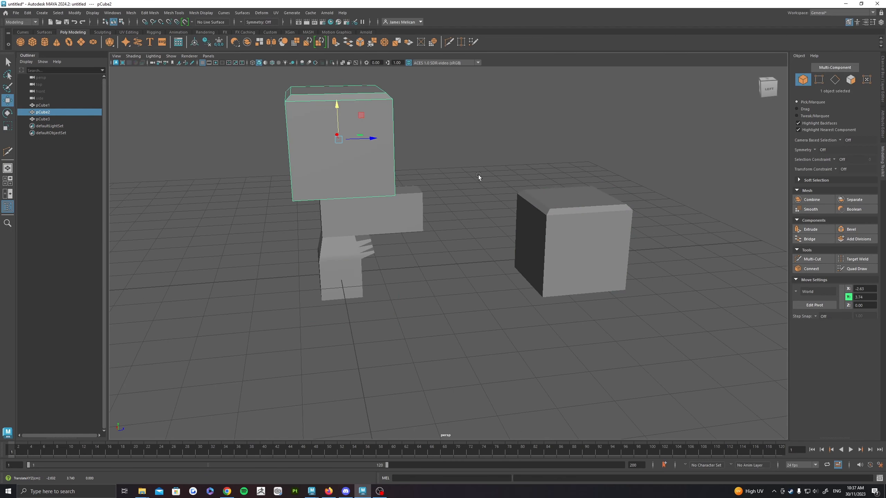
alt+drag(398, 274, 432, 237)
click(483, 279)
scroll(494, 265, down, 3)
drag(483, 252, 493, 121)
alt+middle_drag(493, 121, 480, 191)
Use face selection to pick the copied cube's side facing the original, and try picking a face on the original cube
scroll(473, 281, up, 4)
right_drag(459, 225, 459, 245)
click(451, 266)
alt+drag(451, 265, 413, 300)
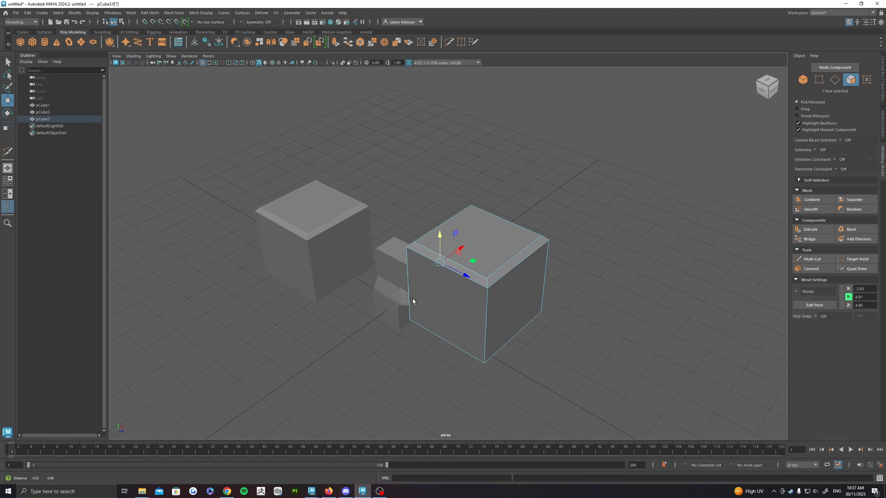
alt+middle_drag(413, 299, 479, 293)
click(410, 244)
right_drag(394, 223, 394, 243)
click(403, 251)
alt+drag(404, 250, 488, 239)
Select the copied cube's side face towards the original again, and clear the selection
click(501, 205)
alt+drag(501, 205, 501, 186)
right_drag(501, 189, 503, 213)
click(508, 207)
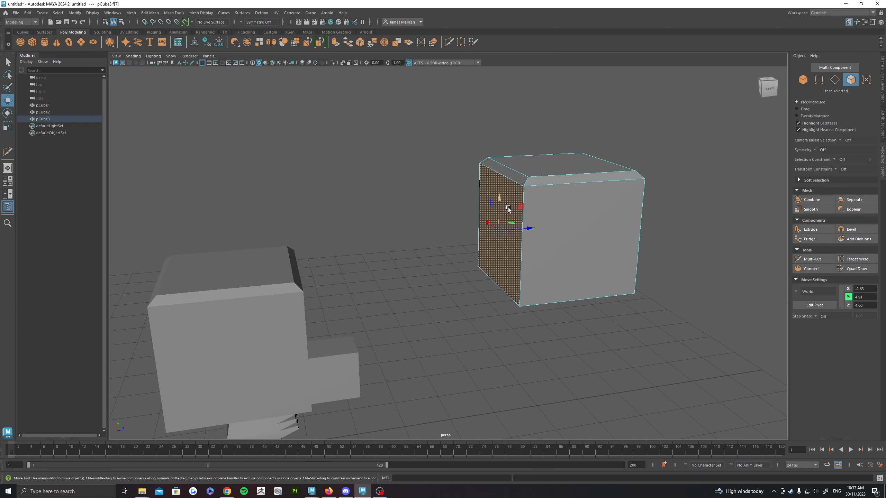
alt+drag(451, 216, 386, 220)
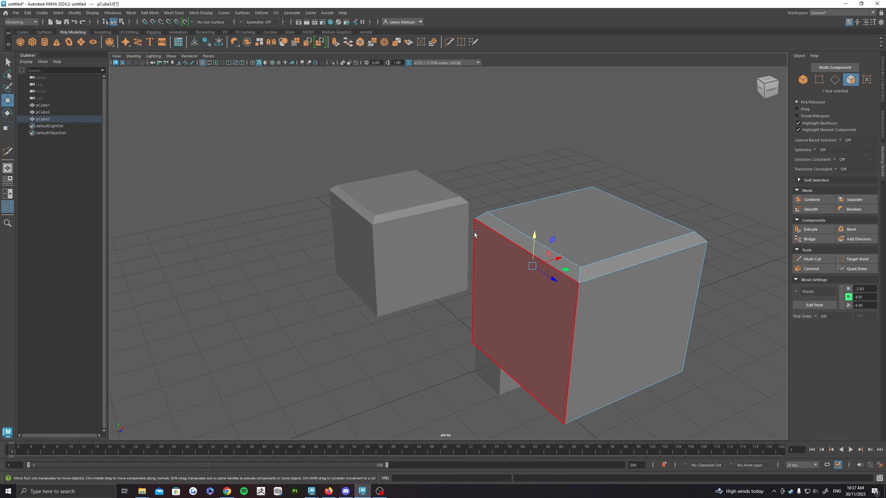
alt+drag(424, 231, 311, 256)
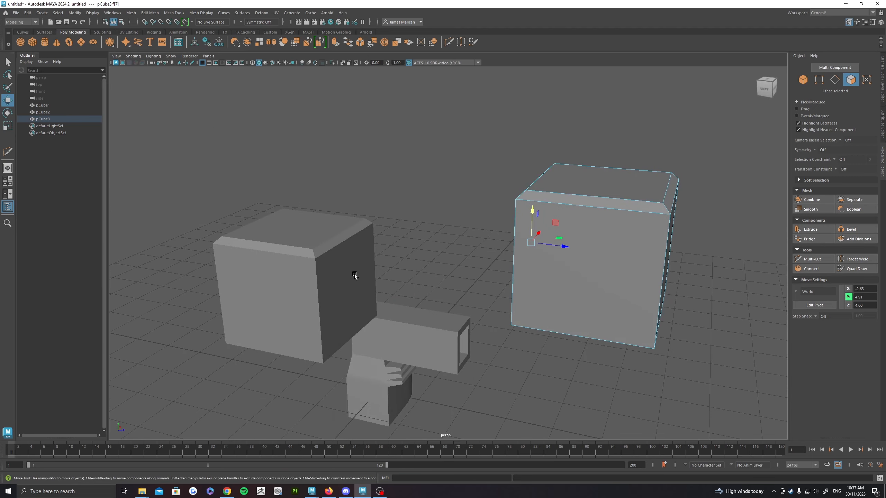
click(360, 185)
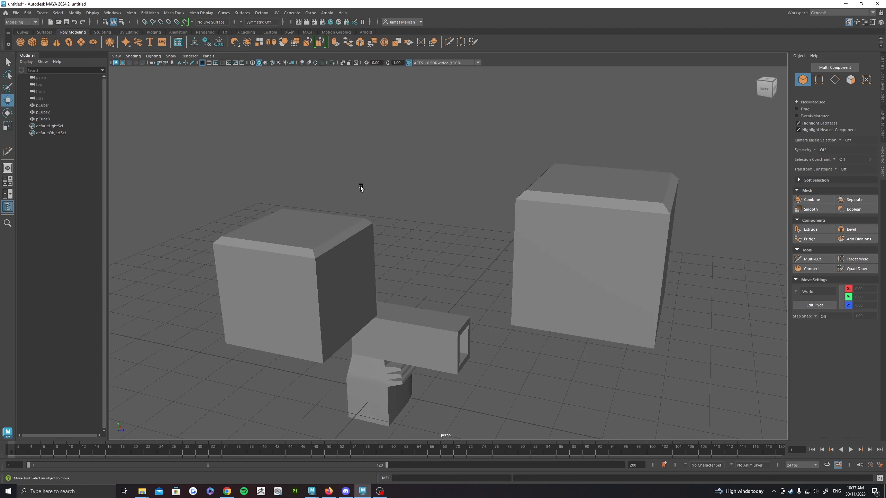
Select both bevelled cubes with a selection box and clear the selection
alt+drag(271, 159, 396, 147)
drag(226, 129, 454, 279)
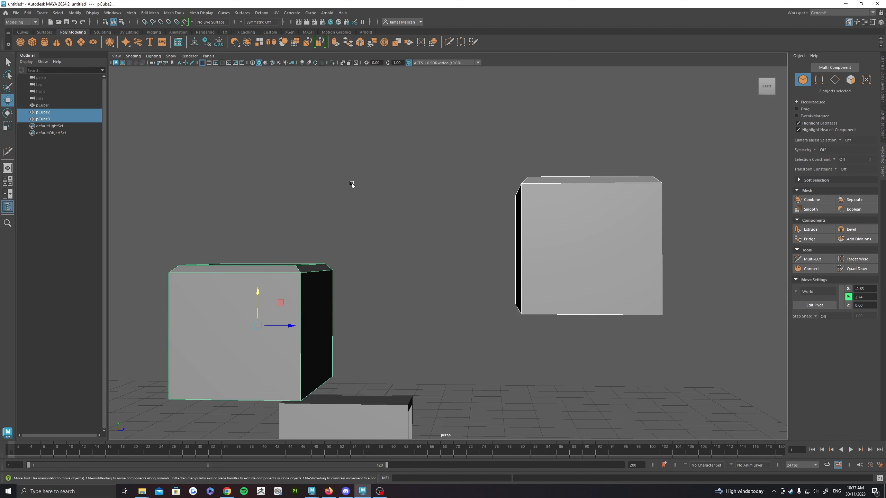
click(207, 126)
drag(207, 126, 633, 337)
click(239, 150)
Select the original bevelled cube and its copy together and combine them into one mesh
click(244, 307)
shift+click(597, 205)
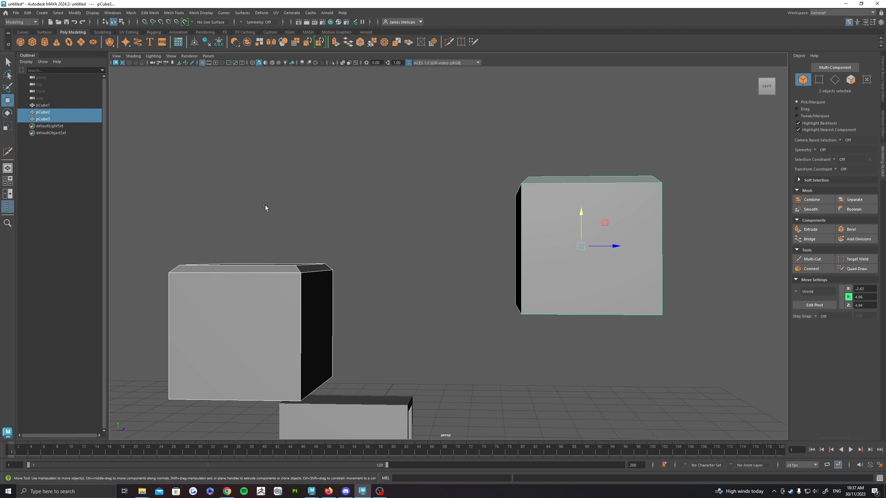
alt+drag(325, 139, 497, 262)
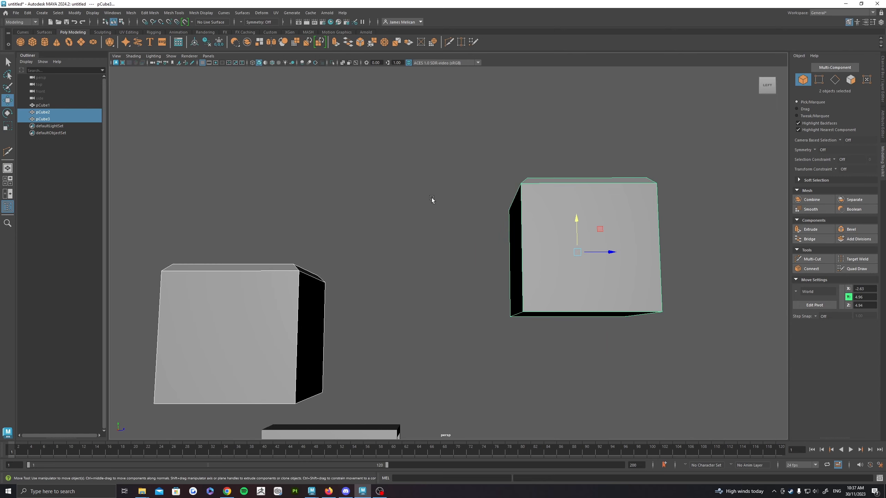
click(812, 199)
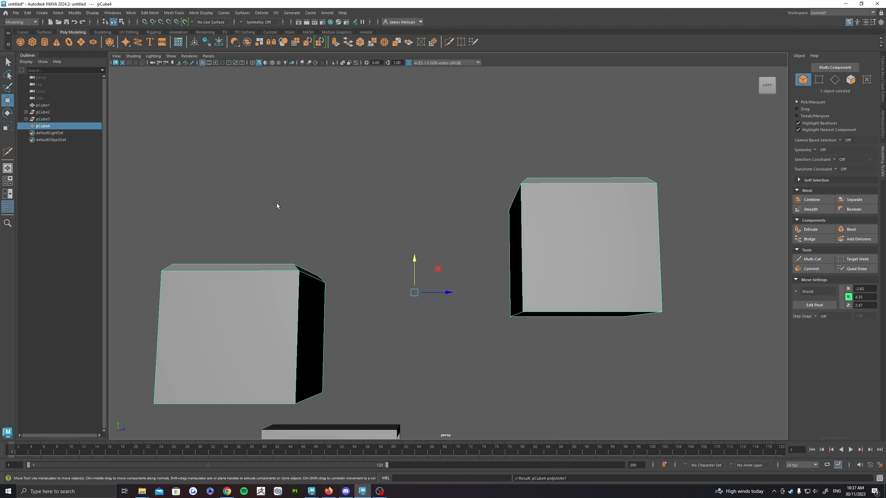